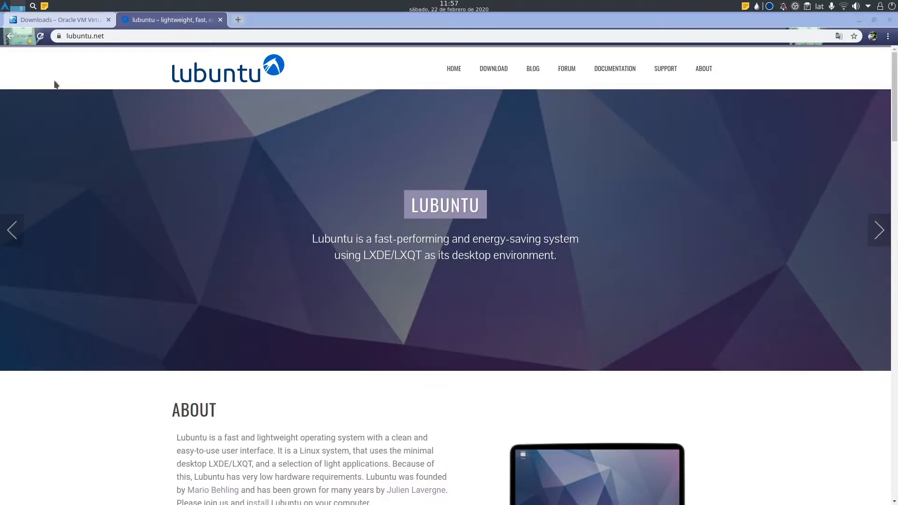
Start the lubuntu 64-bit AMD64 image download, cancel it, and return to the VirtualBox downloads tab.
scroll(588, 212, down, 2)
scroll(588, 212, down, 2)
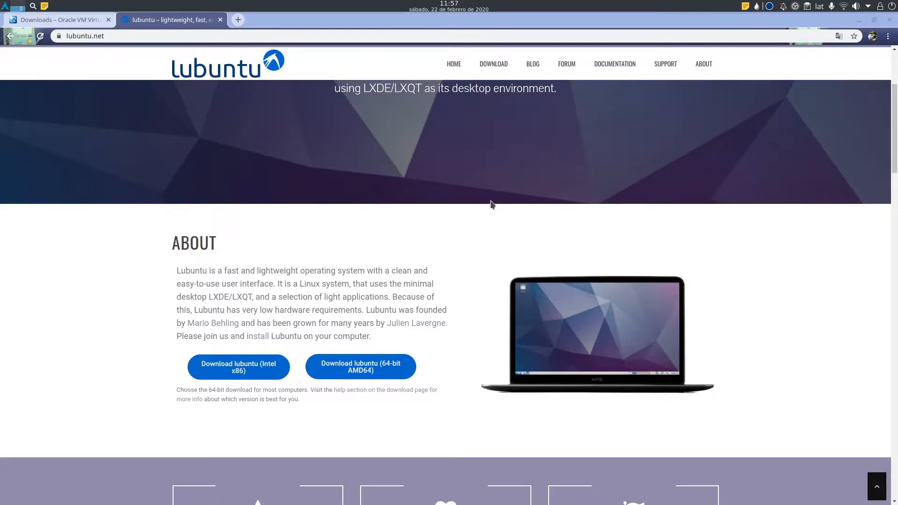
scroll(490, 200, down, 2)
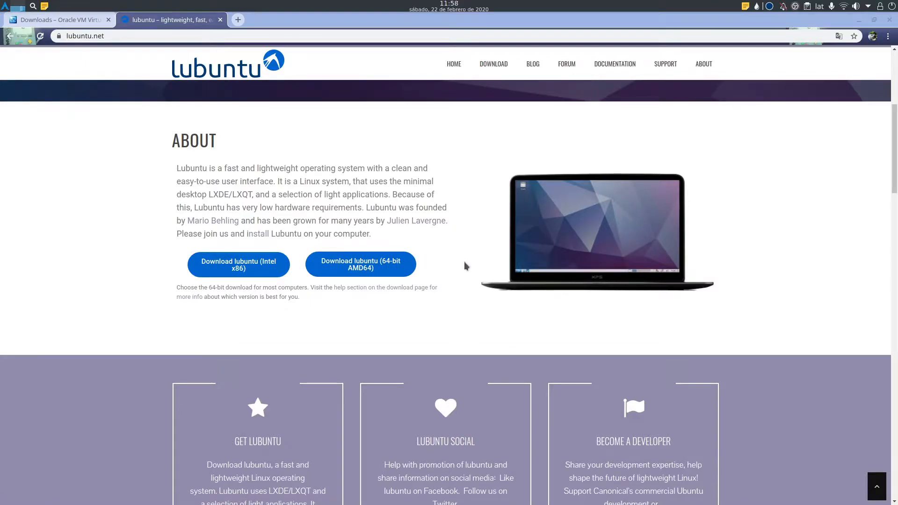
click(383, 265)
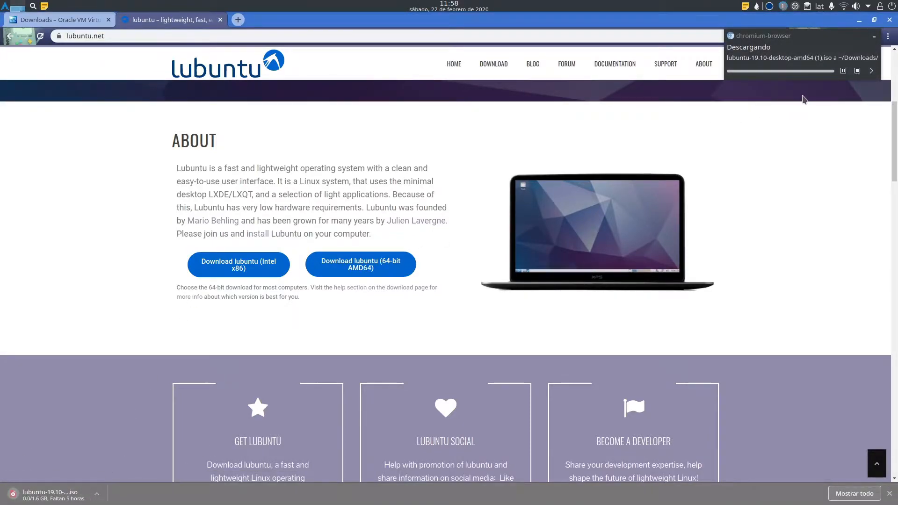
click(858, 72)
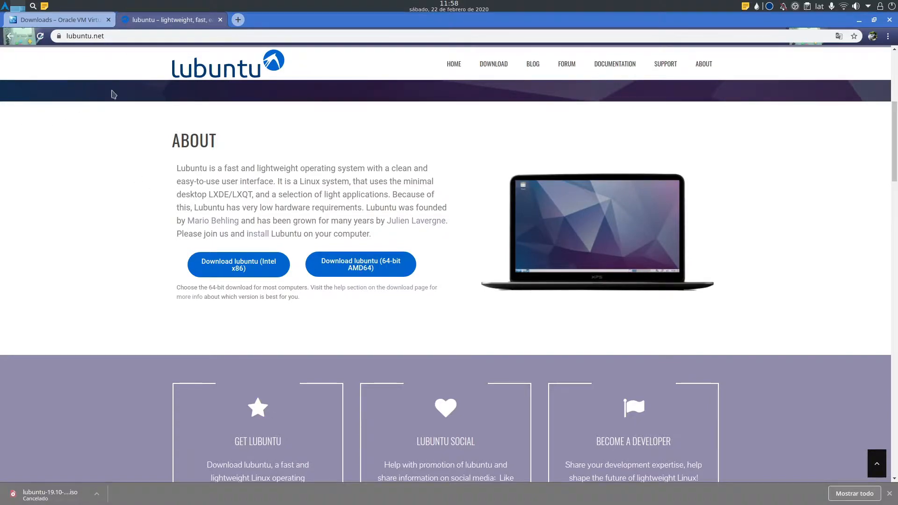
click(85, 23)
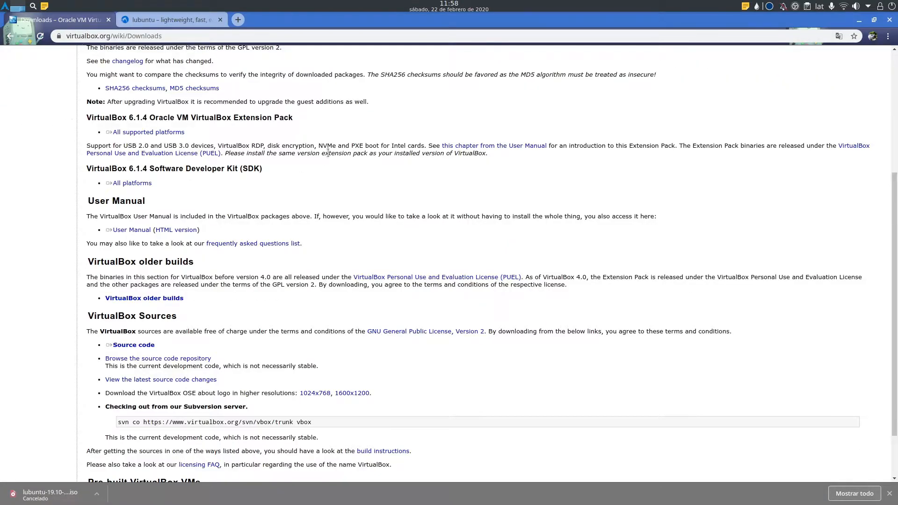
scroll(89, 158, down, 2)
scroll(328, 153, up, 4)
scroll(328, 153, up, 3)
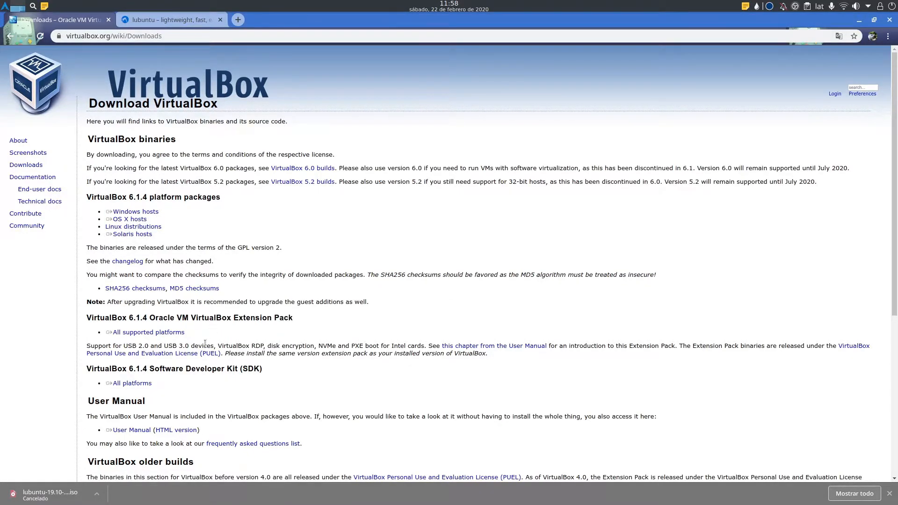
triple_click(180, 333)
Return to the lubuntu site and check the downloaded ISO in the file manager.
click(162, 25)
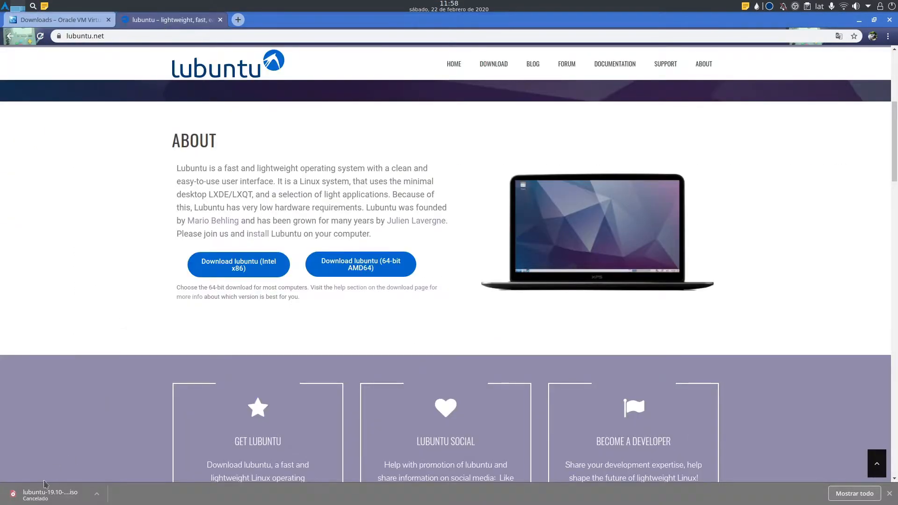
mouse_move(0, 0)
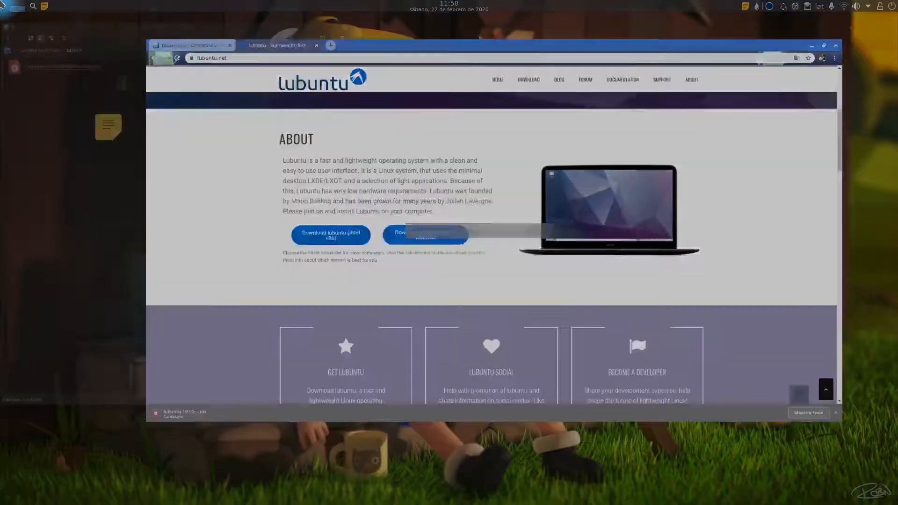
click(139, 191)
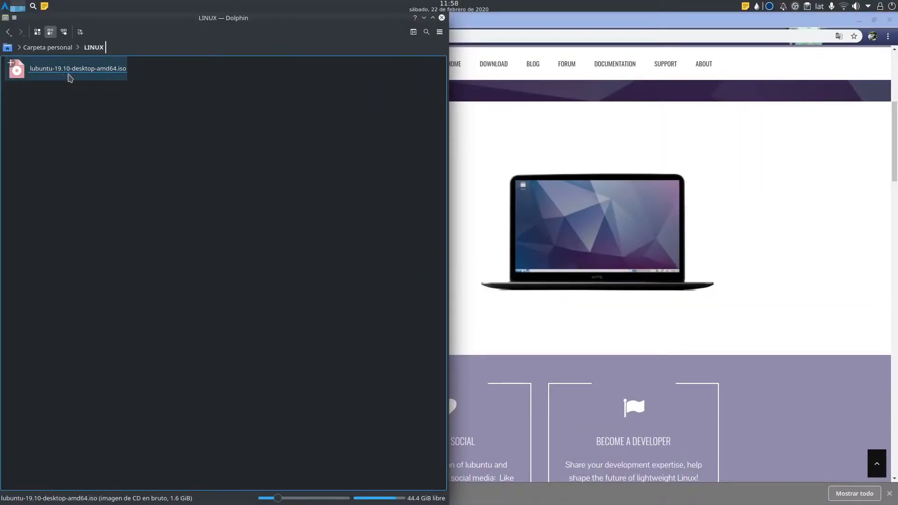
click(780, 180)
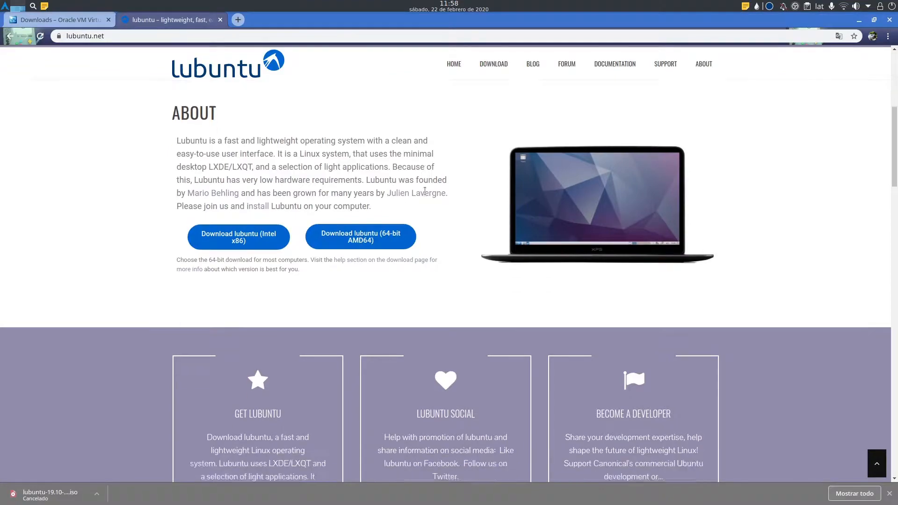
Look over the lubuntu downloads page, then go back to the lubuntu home page.
scroll(426, 195, up, 3)
scroll(427, 196, up, 3)
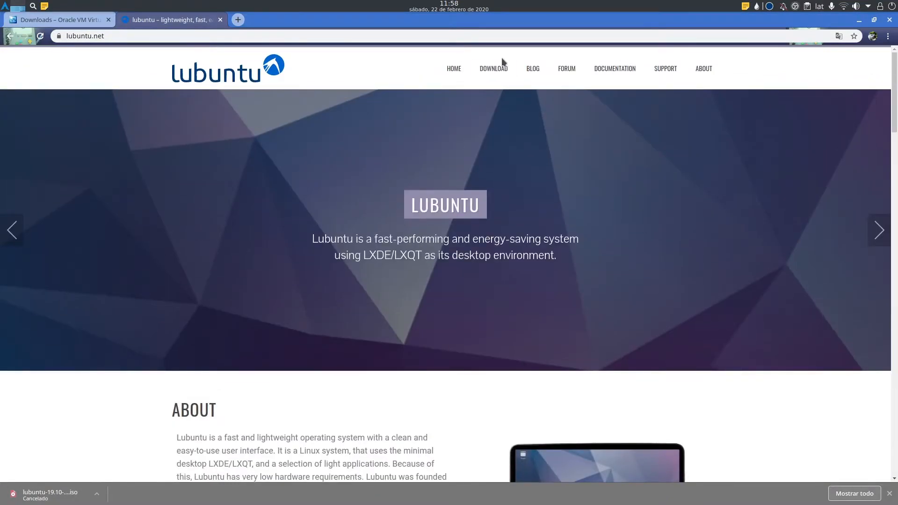
click(488, 73)
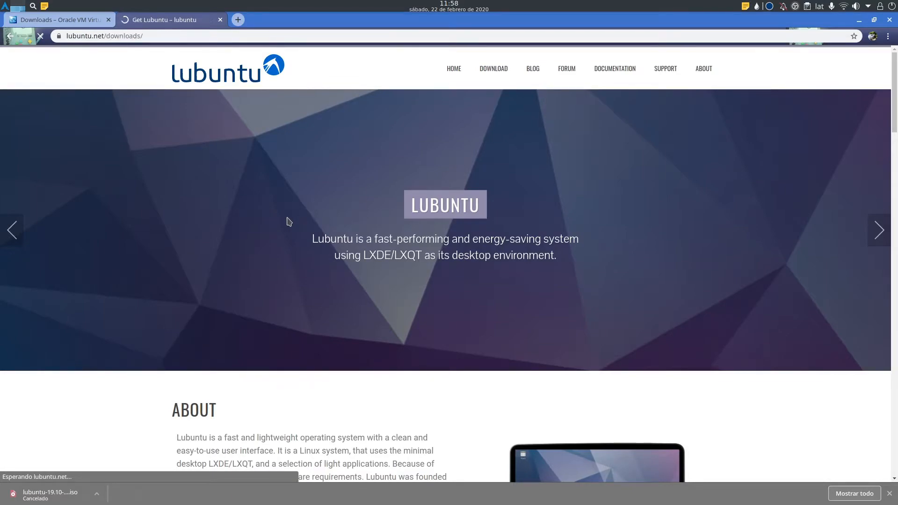
scroll(288, 347, down, 7)
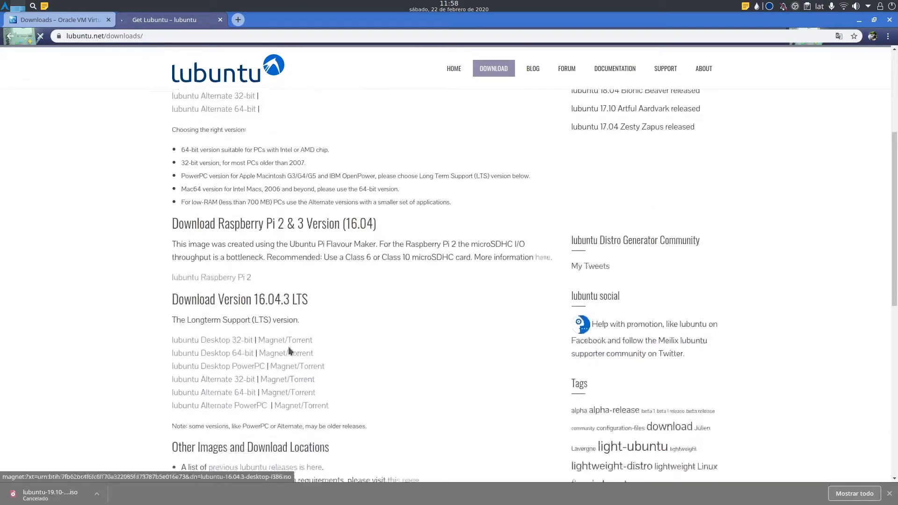
scroll(321, 196, up, 6)
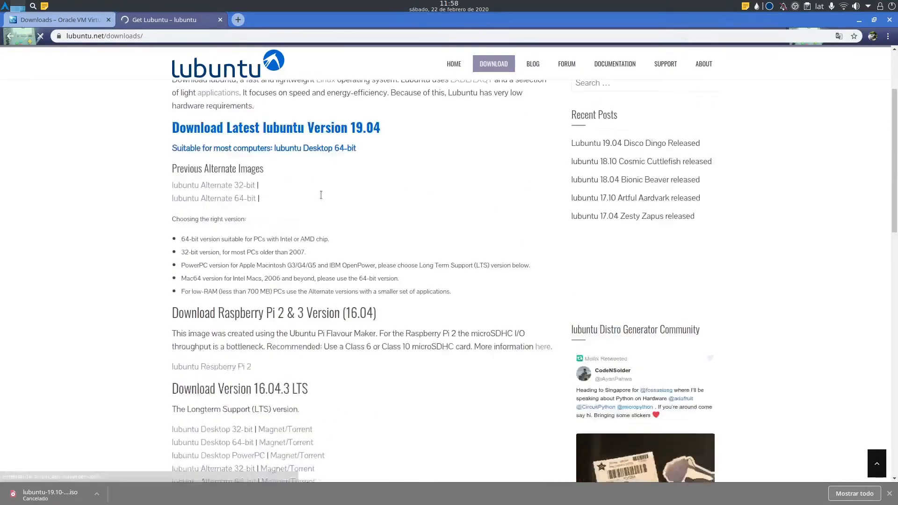
click(10, 37)
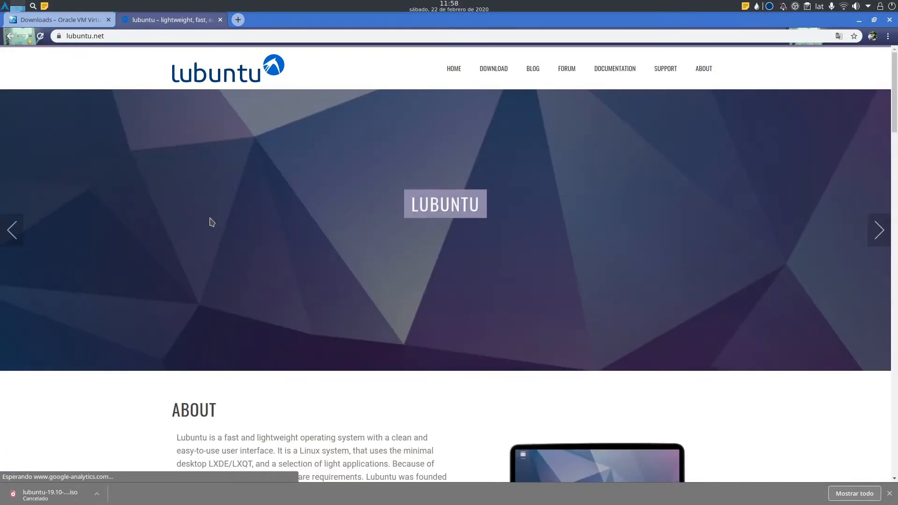
scroll(210, 222, down, 20)
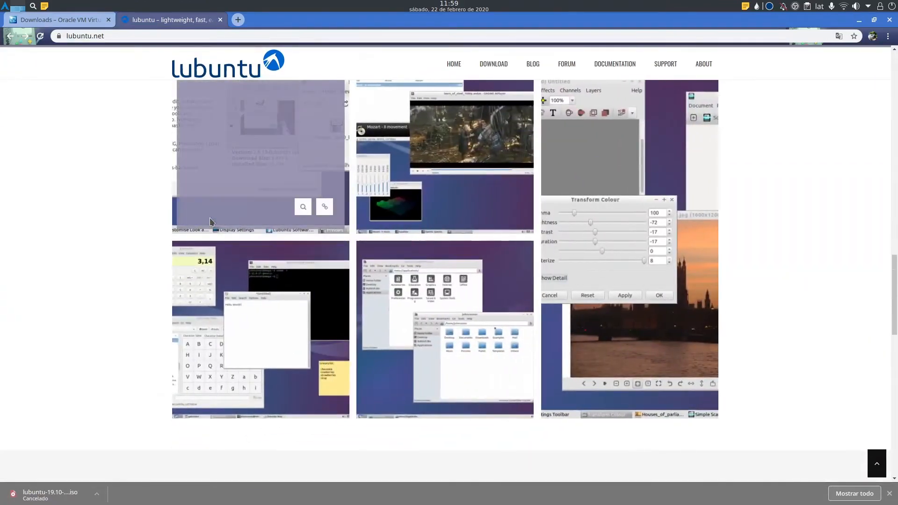
scroll(210, 221, down, 13)
scroll(210, 221, up, 7)
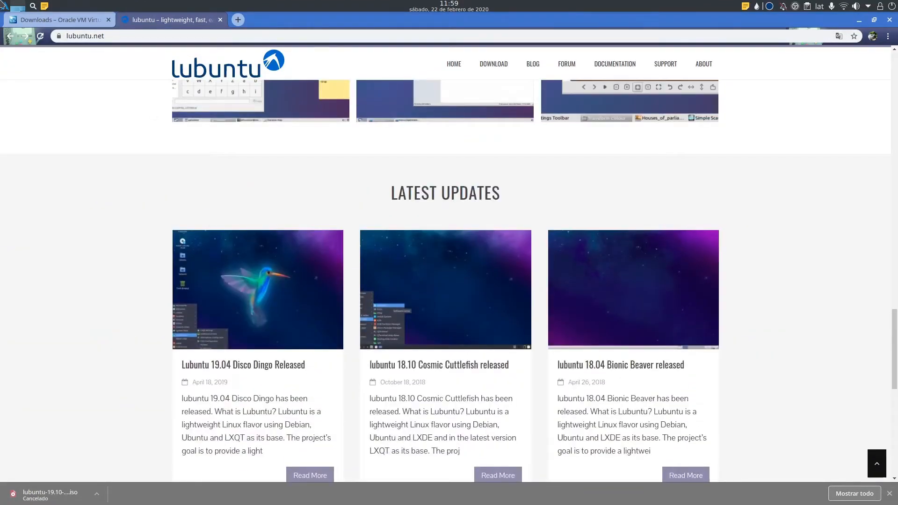
Open VirtualBox and delete the lubuntu_test1 machine via Eliminar..., confirming the removal.
mouse_move(3, 5)
click(125, 152)
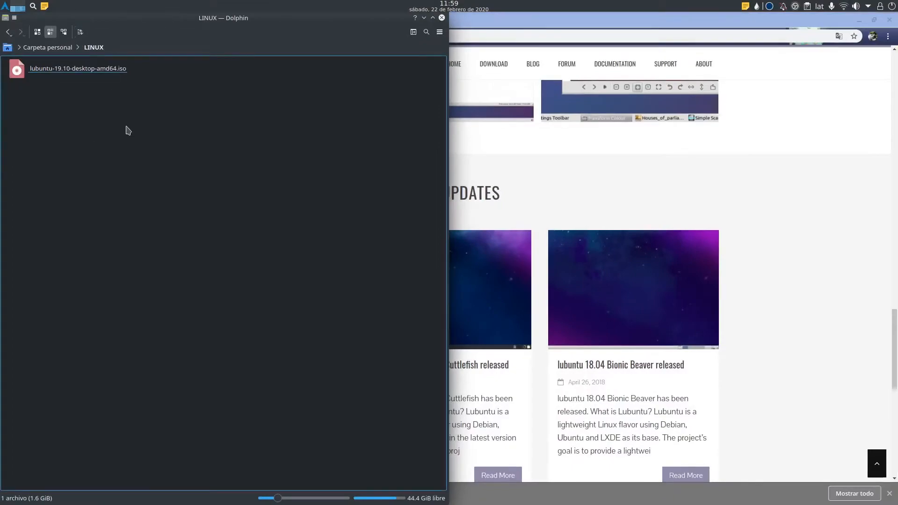
mouse_move(407, 498)
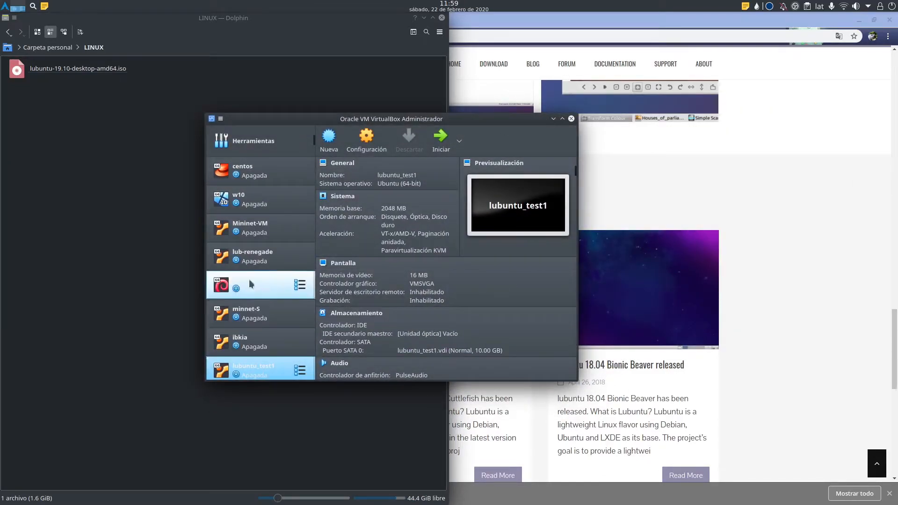
right_click(259, 369)
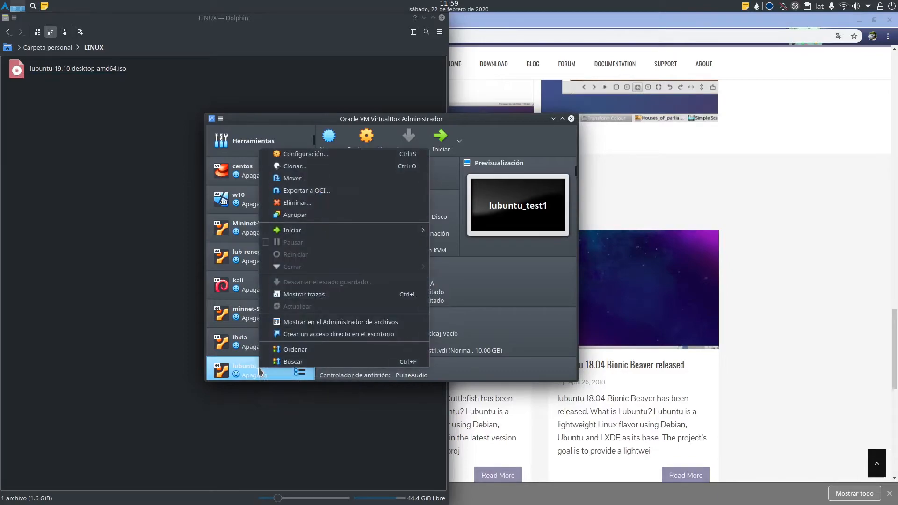
click(299, 210)
click(353, 300)
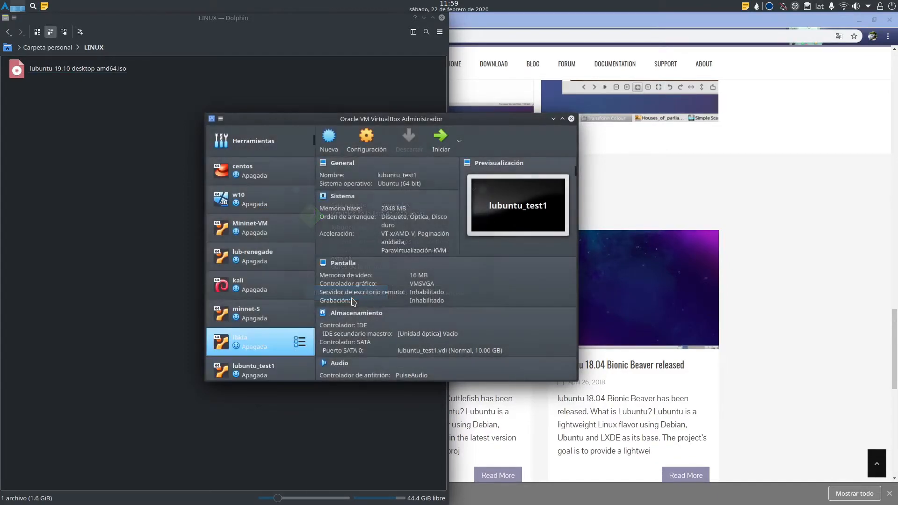
Create a new machine named lubuntu (Ubuntu 64-bit) with 2048 MB of memory.
click(327, 141)
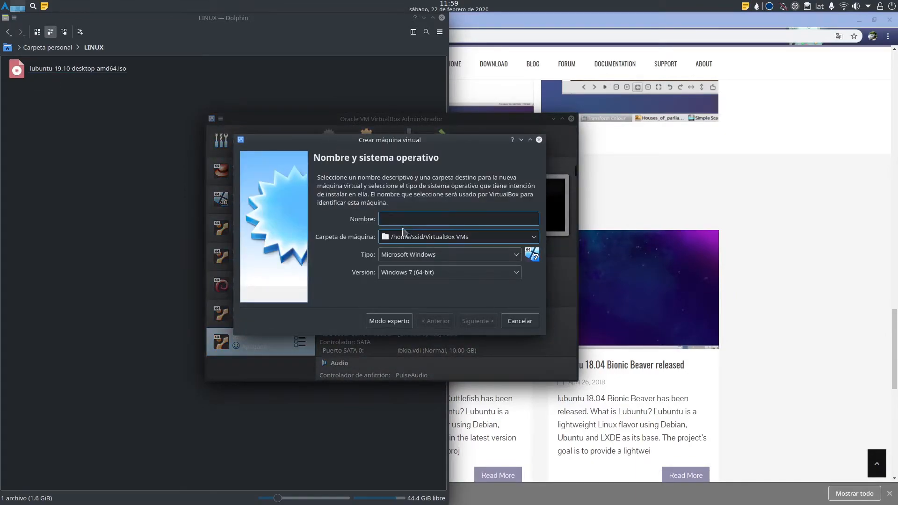
text(l)
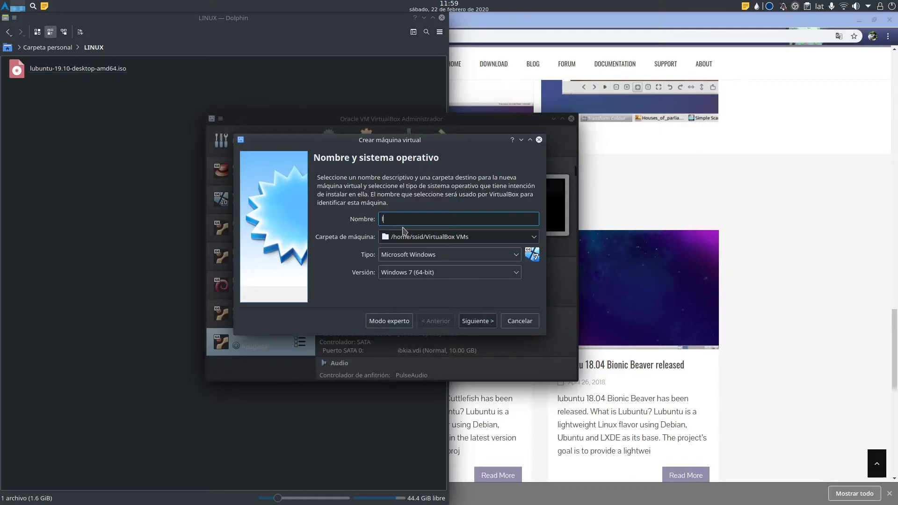
text(ubuntu)
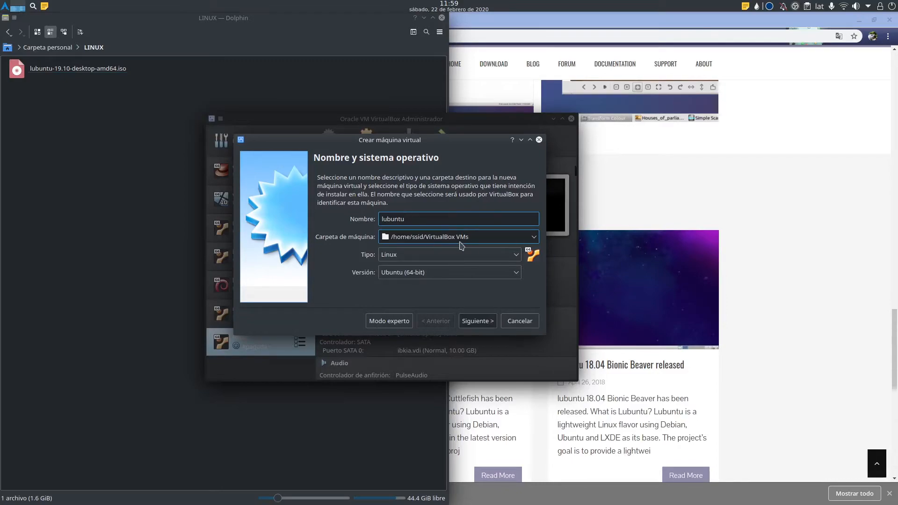
click(483, 324)
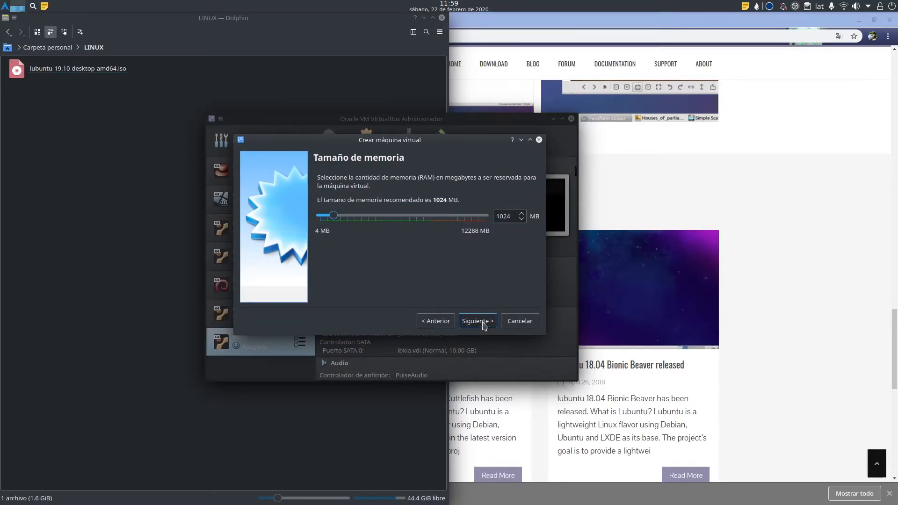
double_click(513, 213)
text(2048)
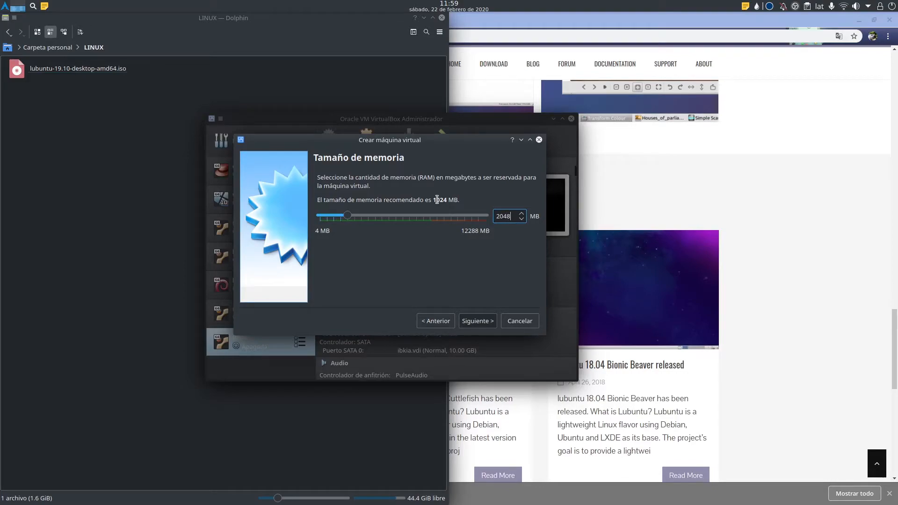
click(473, 323)
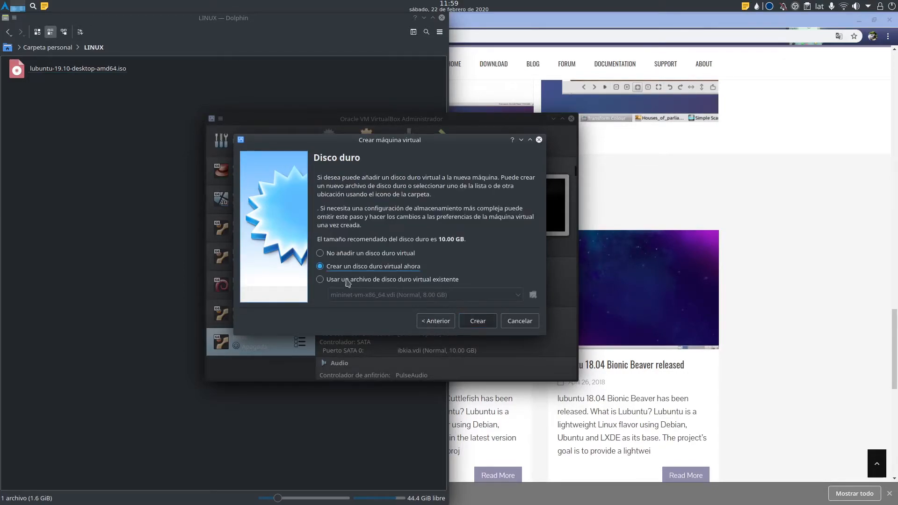
Create a dynamically allocated VDI hard disk, reaching the lubuntu.vdi 10.00 GB size page.
click(478, 321)
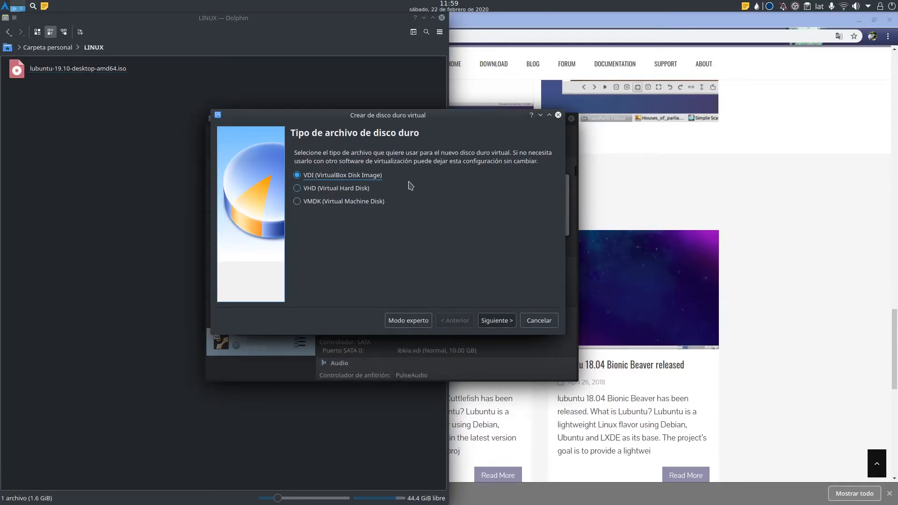
click(485, 322)
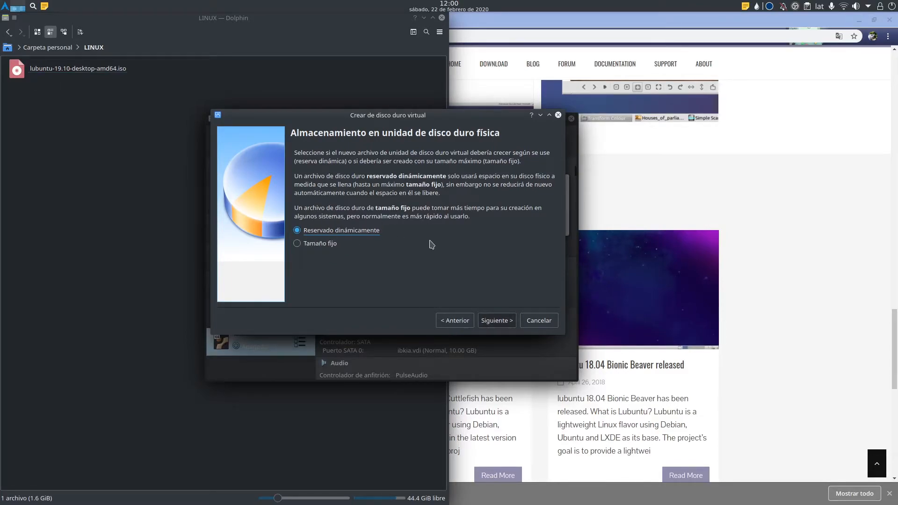
click(498, 320)
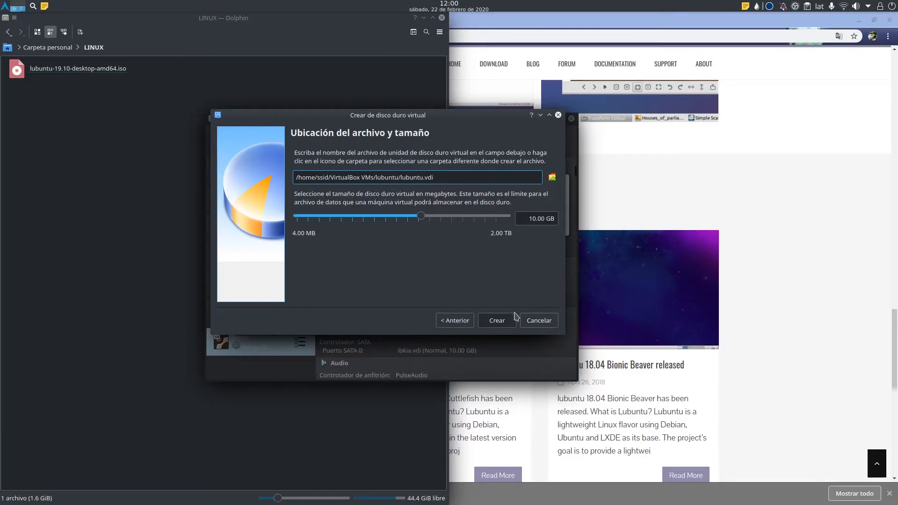
Create the 10 GB disk and start the new lubuntu machine.
click(533, 321)
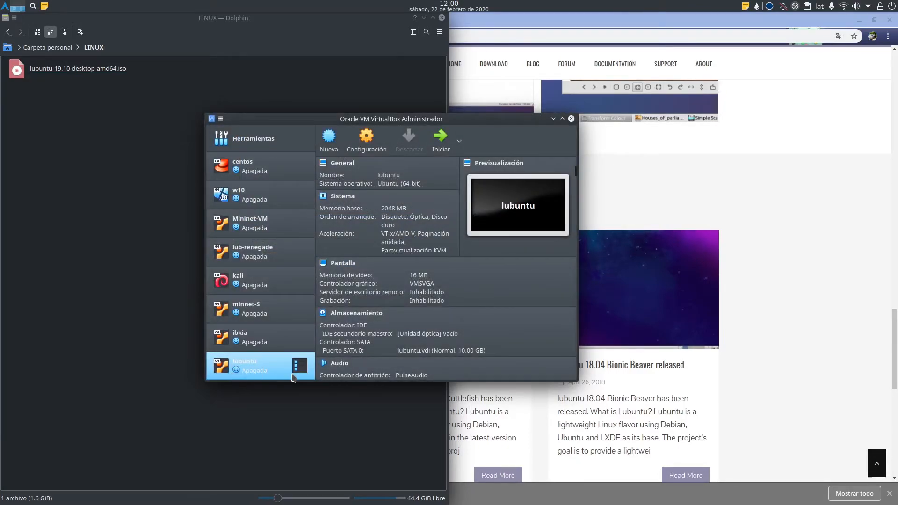
click(442, 148)
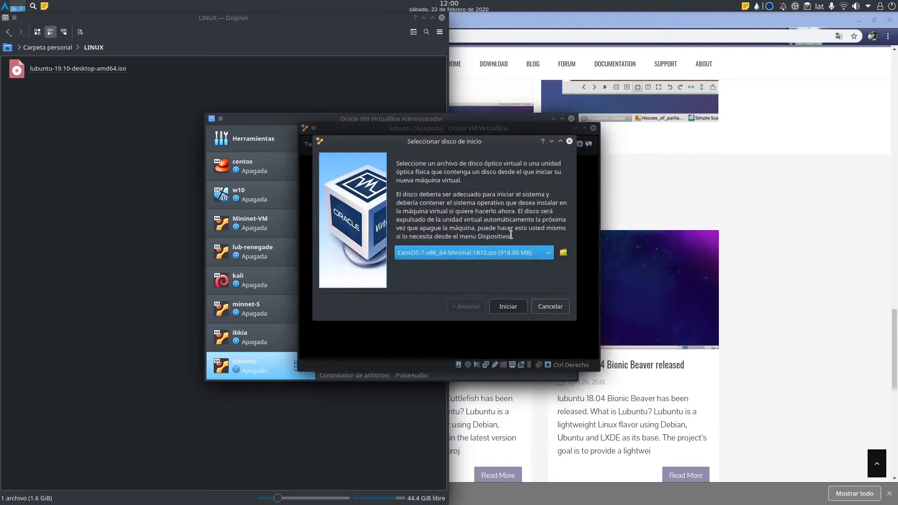
click(563, 254)
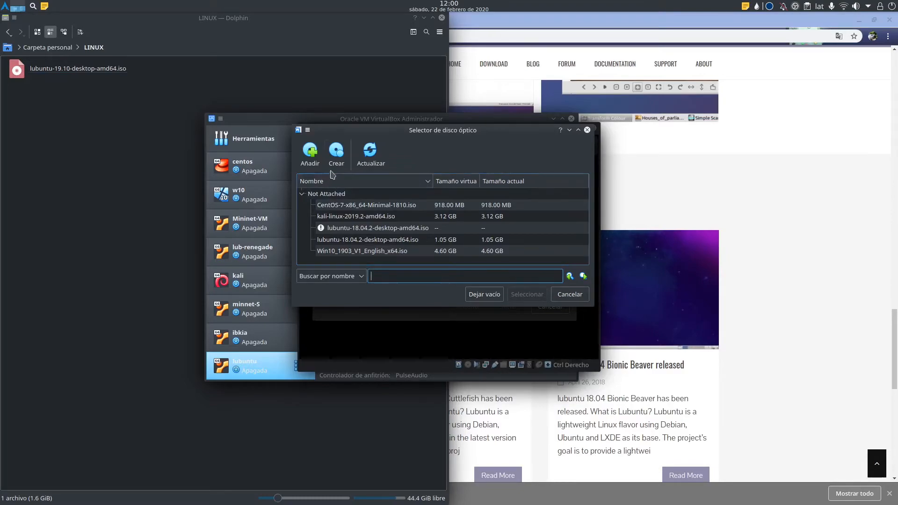
click(561, 293)
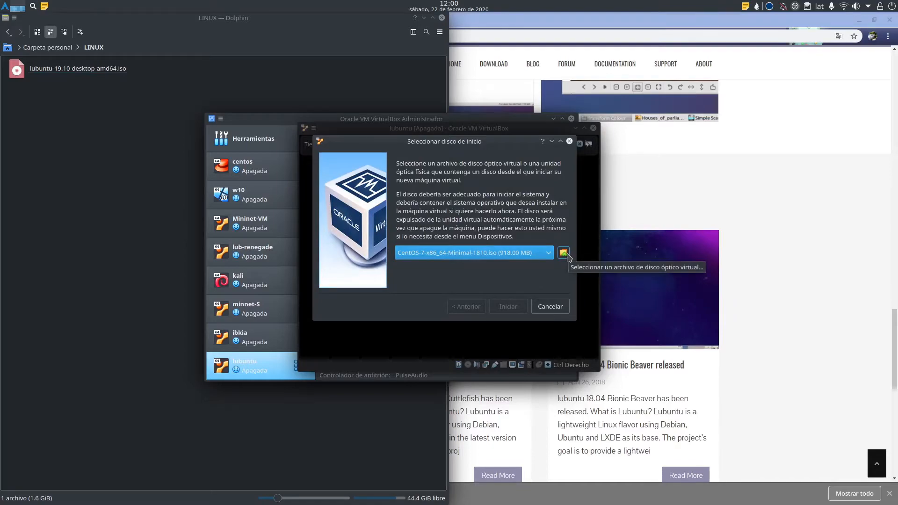
click(564, 253)
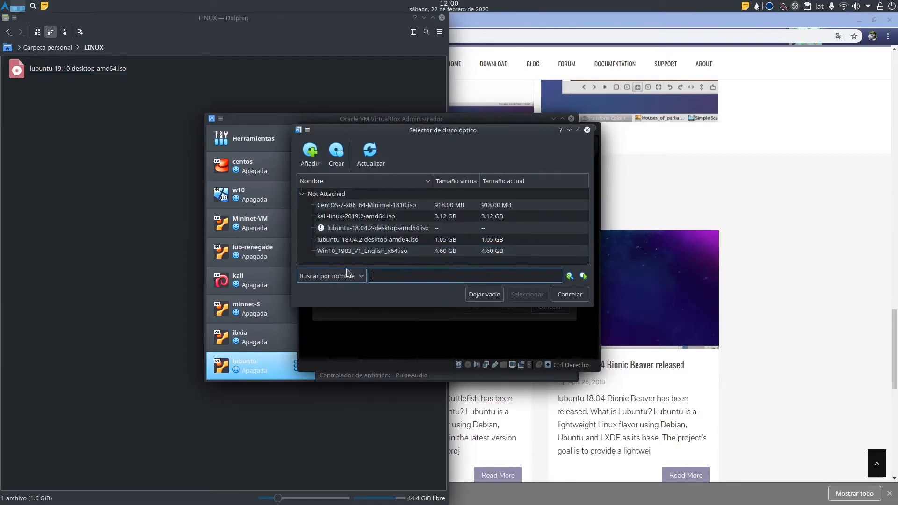
Add lubuntu-19.10-desktop-amd64.iso from the LINUX folder as the startup disk and boot from it.
click(308, 156)
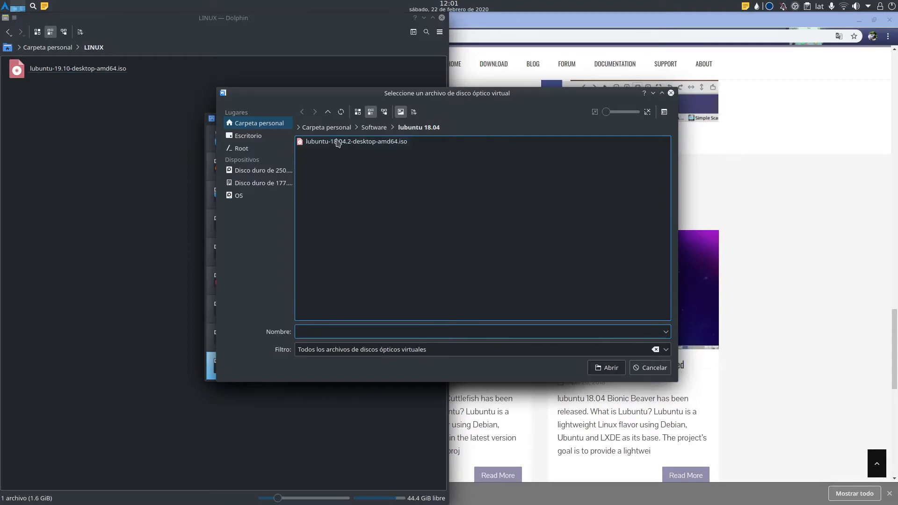
click(326, 128)
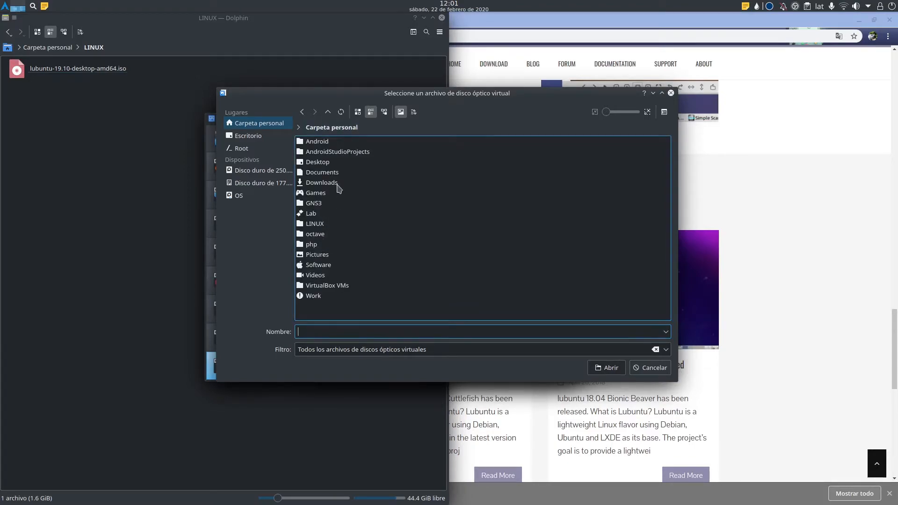
click(325, 224)
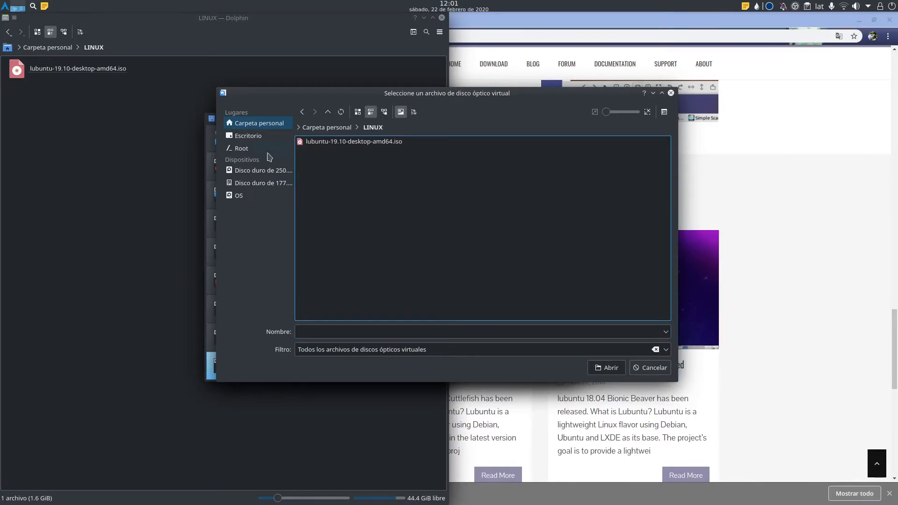
click(365, 143)
click(608, 373)
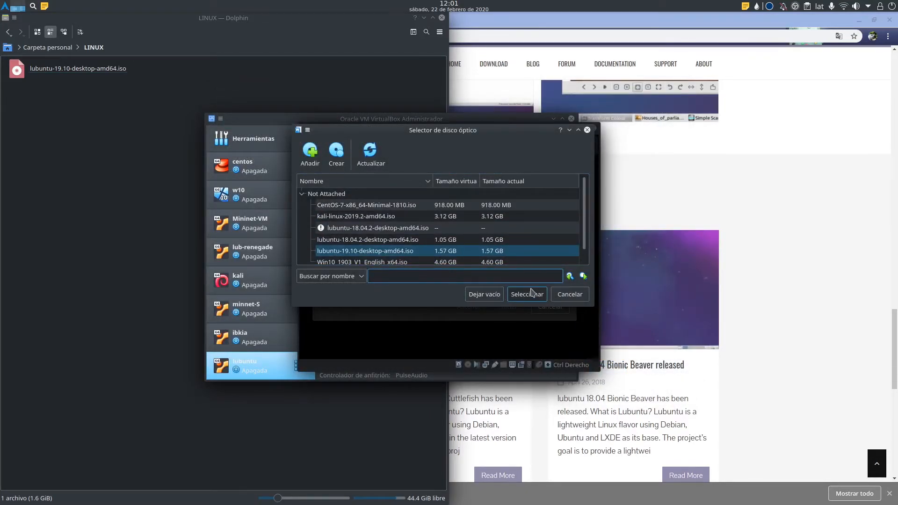
click(519, 254)
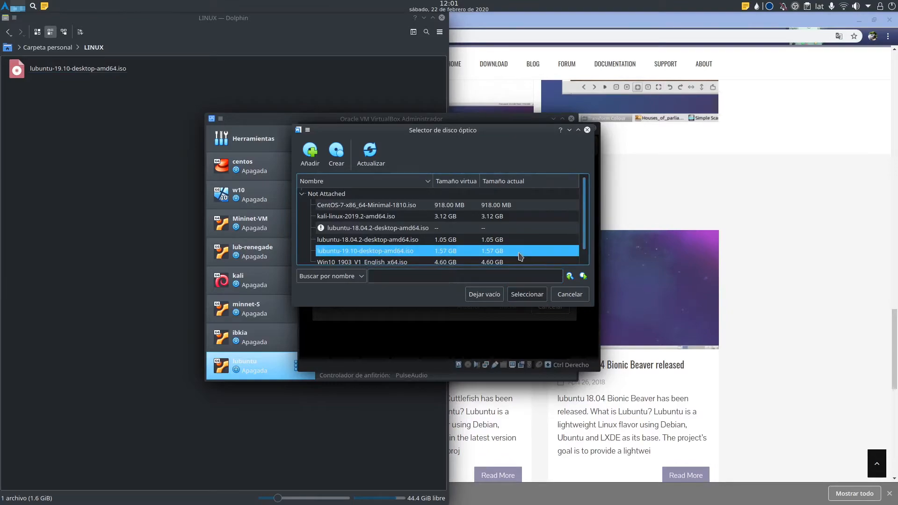
click(526, 300)
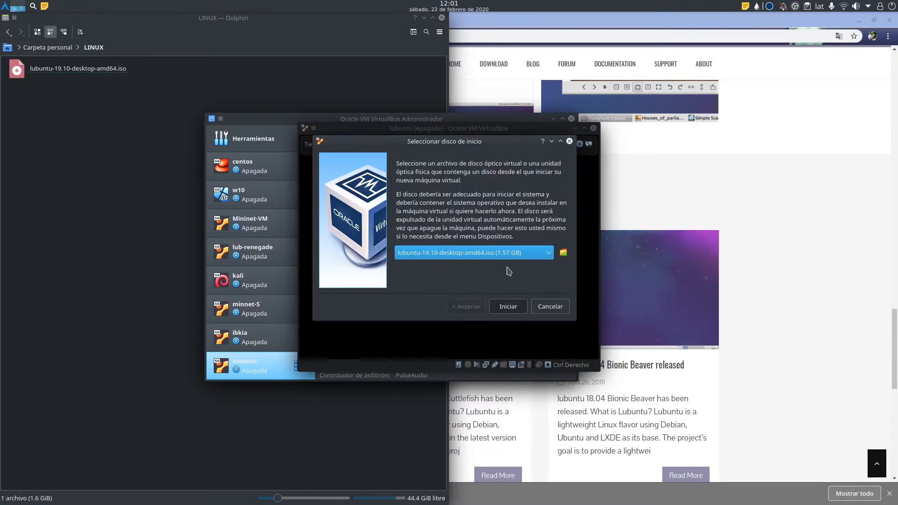
click(505, 303)
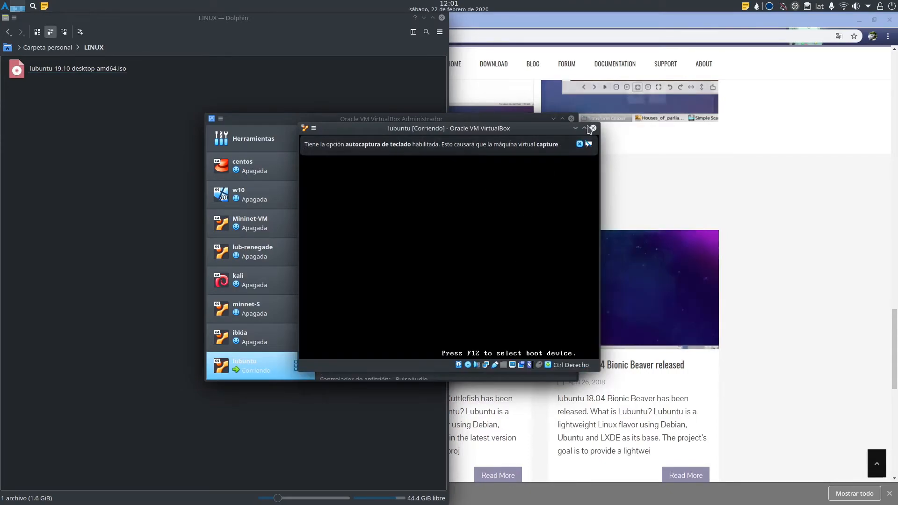
Boot the Start Lubuntu entry with Español as the boot menu language.
click(579, 146)
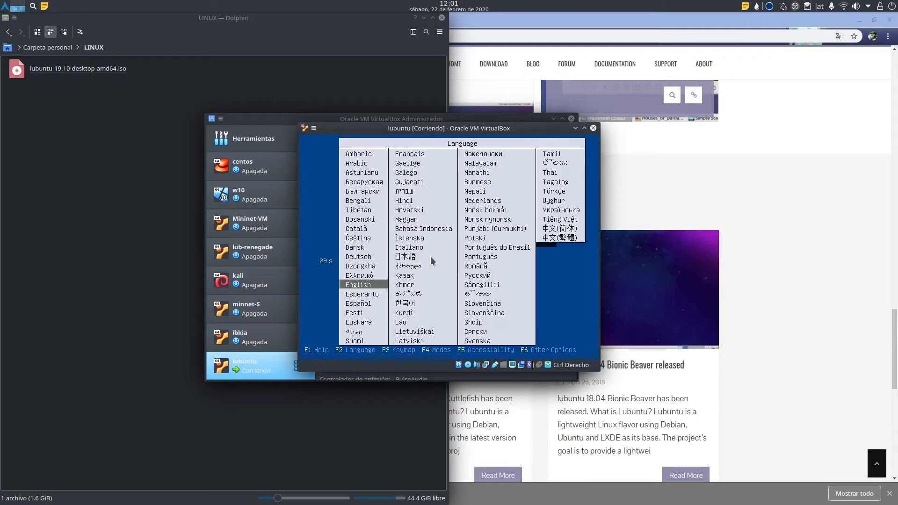
key(Down)
key(Down)
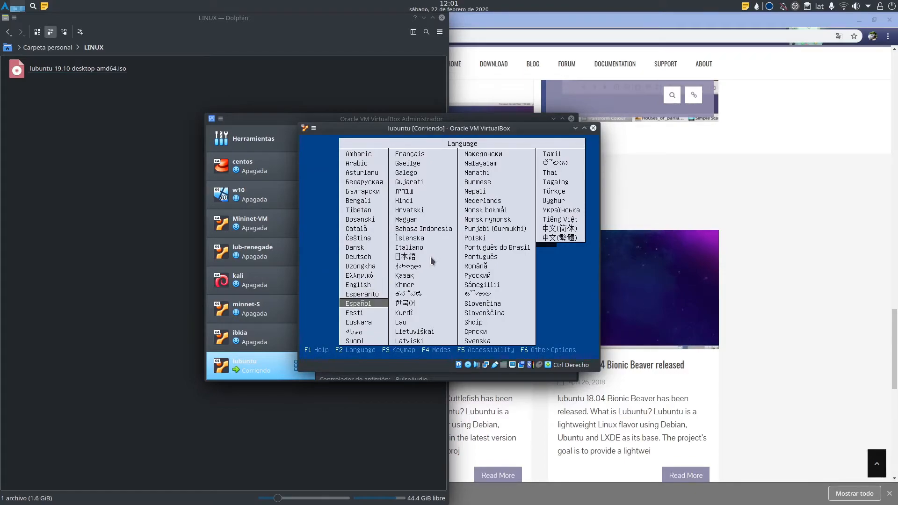
key(Return)
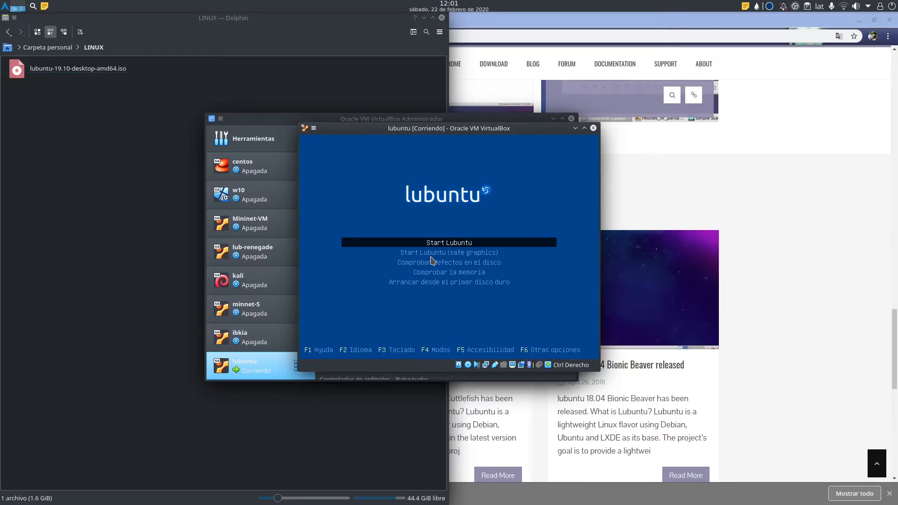
key(Return)
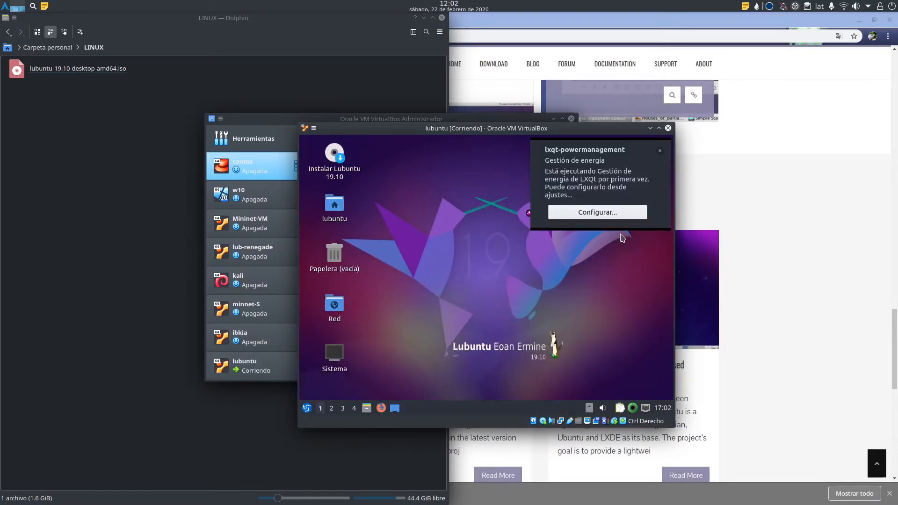
Launch the Instalar Lubuntu 19.10 installer from the live desktop.
click(661, 151)
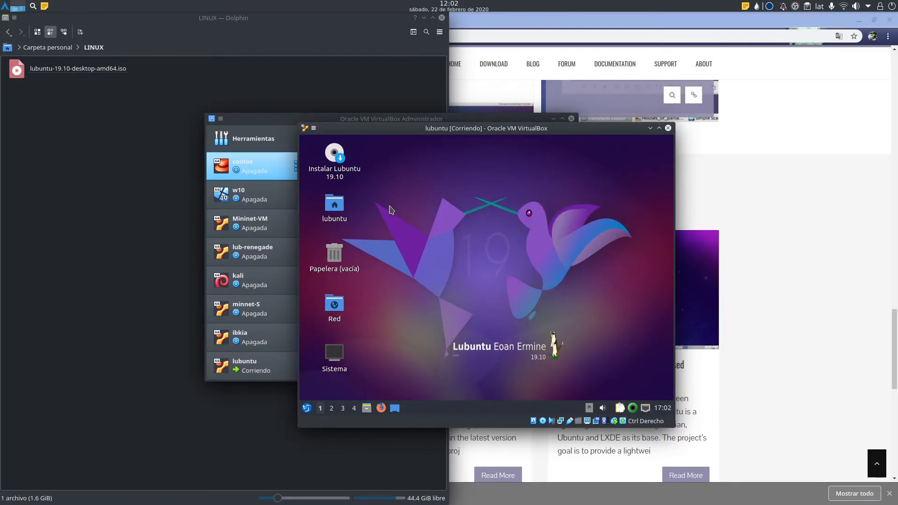
click(333, 159)
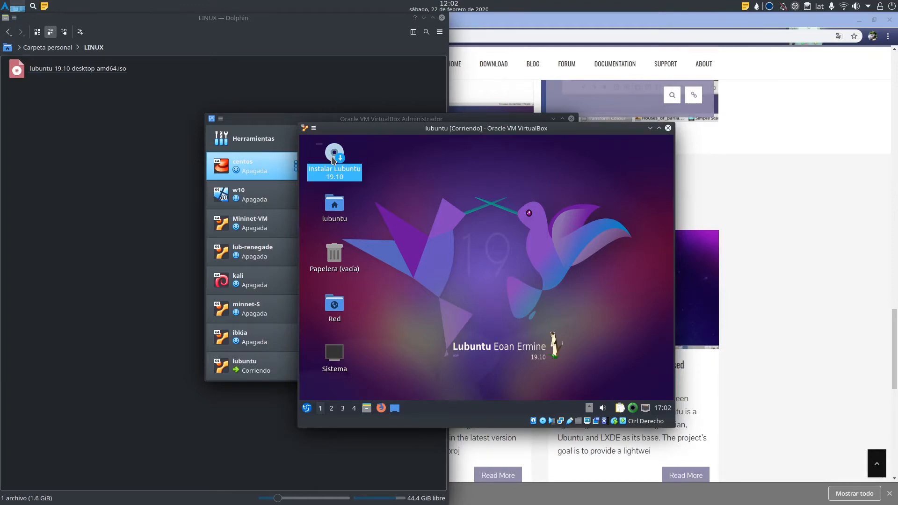
double_click(333, 159)
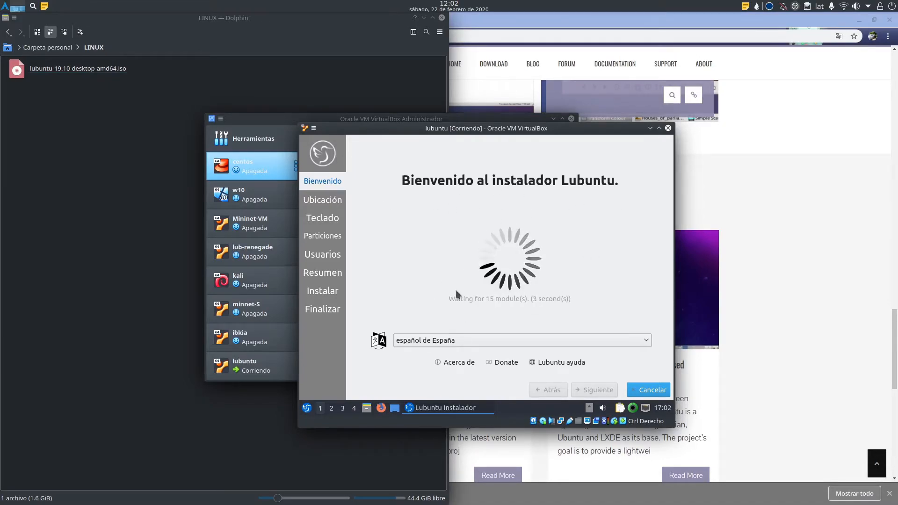
Choose español de México (México) as the installer language and continue to the America/Lima location.
click(484, 341)
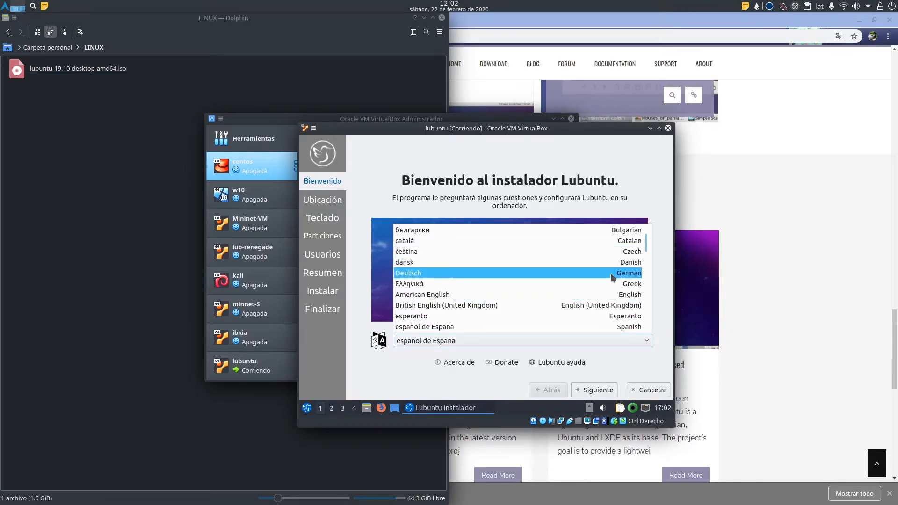
key(Down)
key(Down)
key(Down)
key(Down)
key(Down)
key(Down)
key(Down)
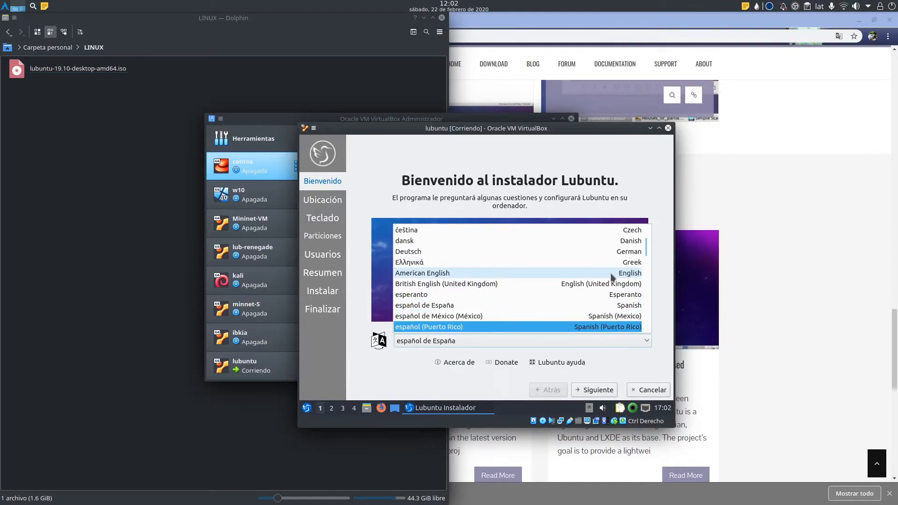
key(Down)
key(Down)
key(Up)
key(Up)
key(Up)
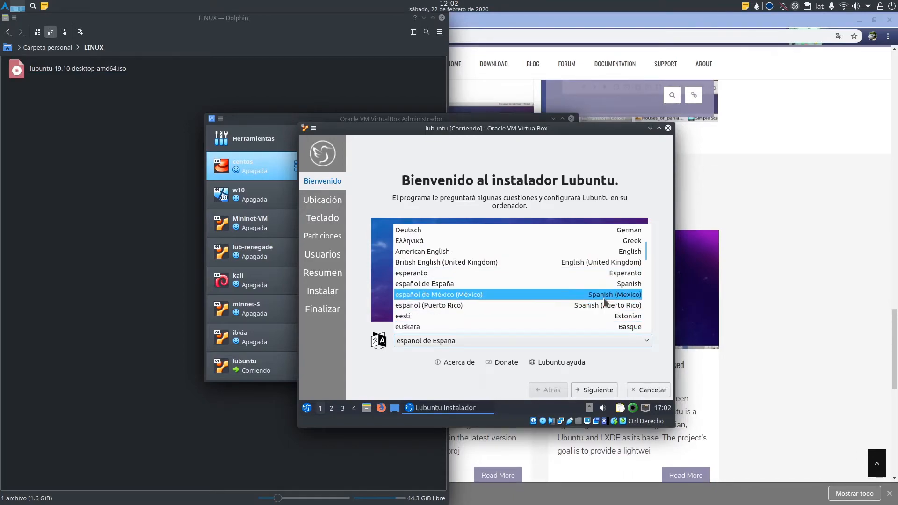
key(Return)
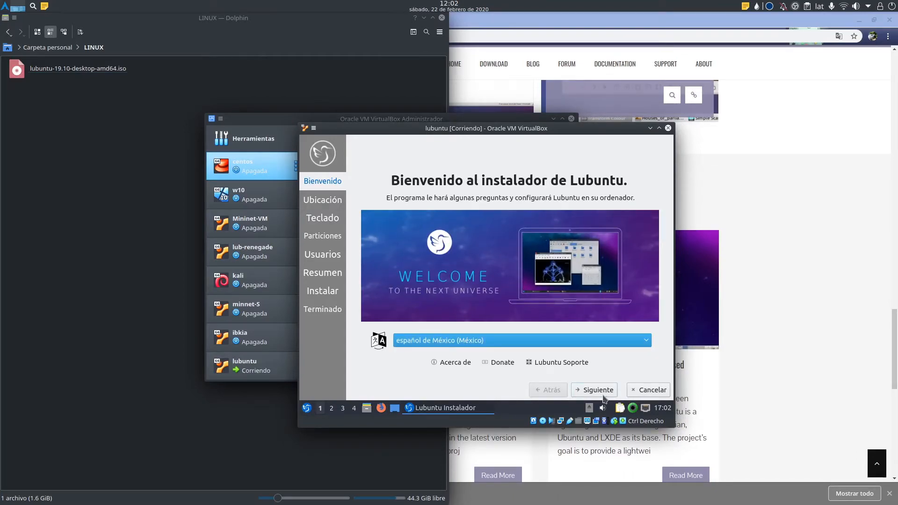
click(604, 396)
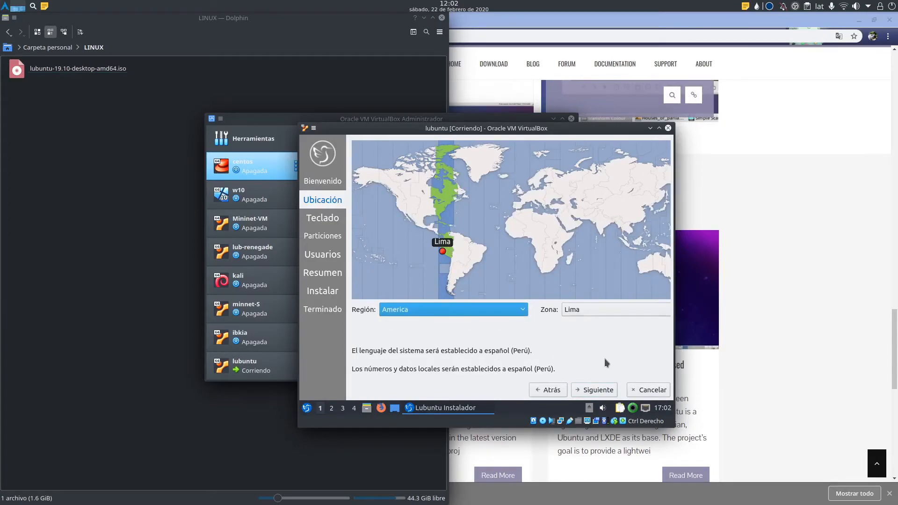
Keep the Lima time zone, select the Spanish (Latin American) keyboard, test it with '@', and continue.
click(590, 392)
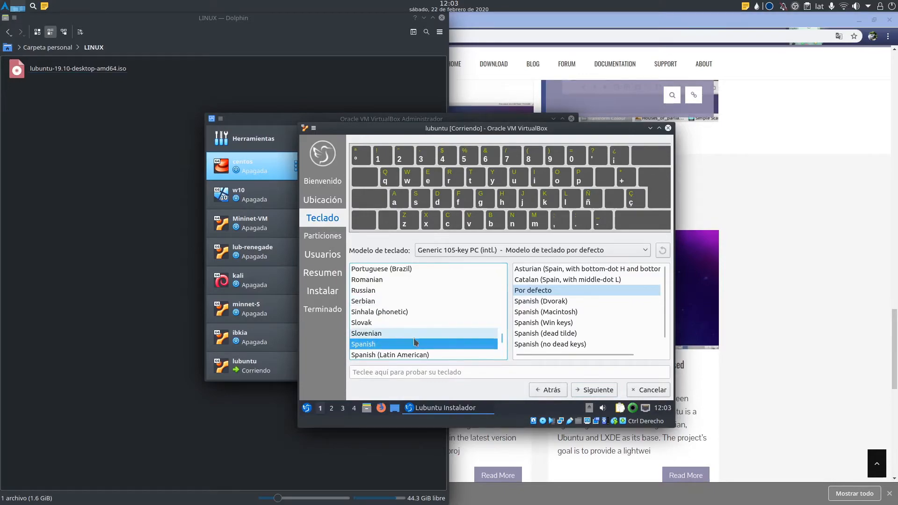
click(407, 355)
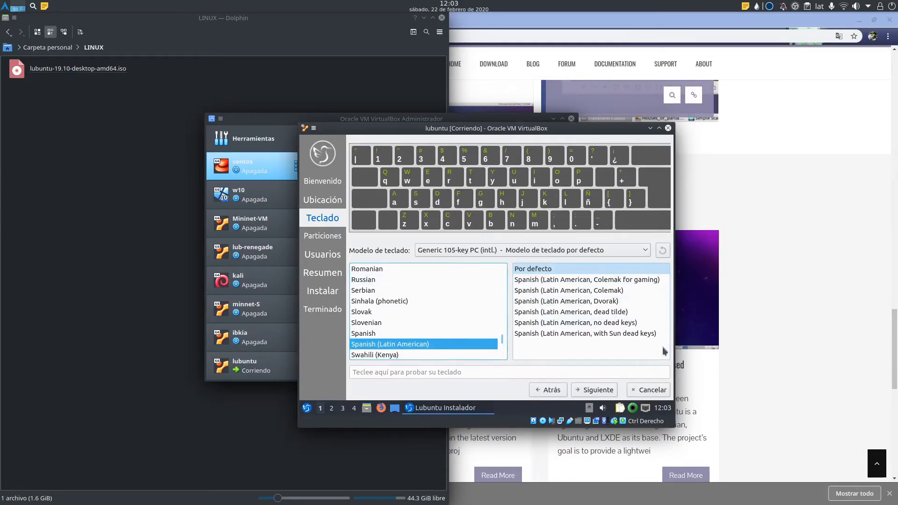
click(469, 374)
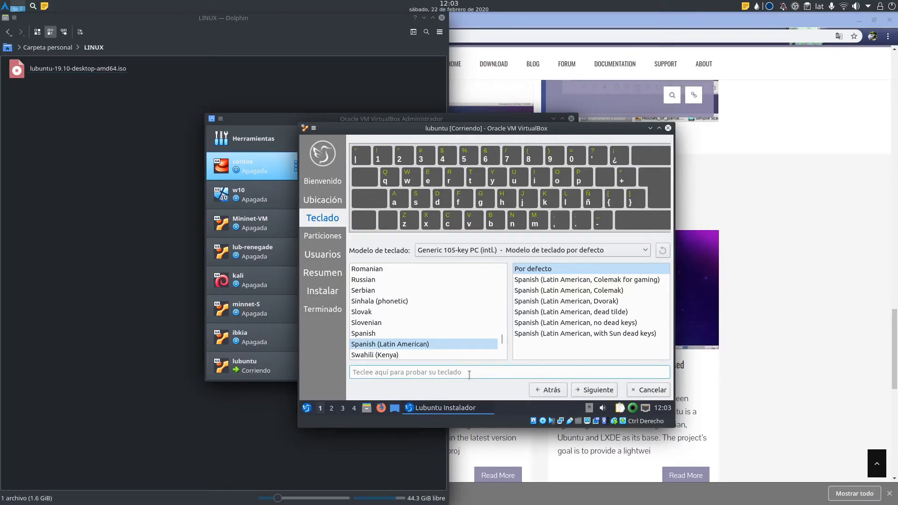
text(@#)
click(592, 390)
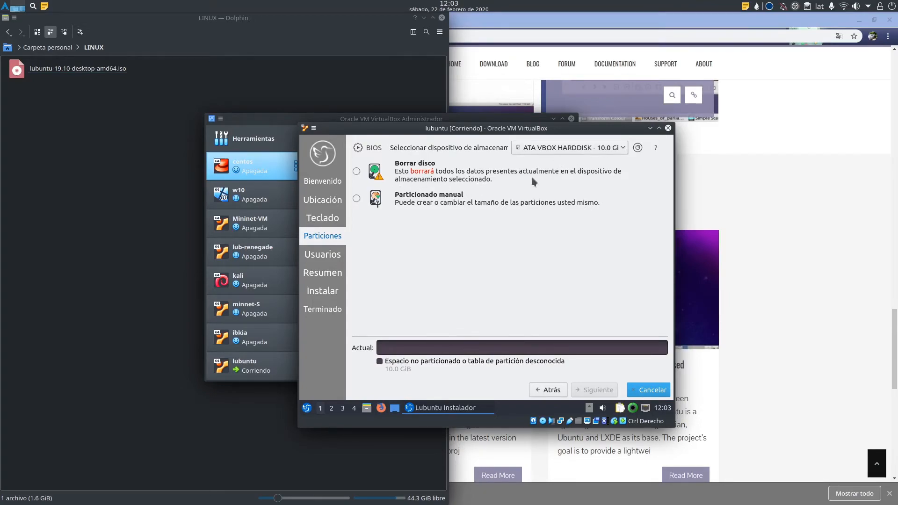
Choose Borrar disco to erase the 10.0 GiB disk and continue to Usuarios.
click(357, 172)
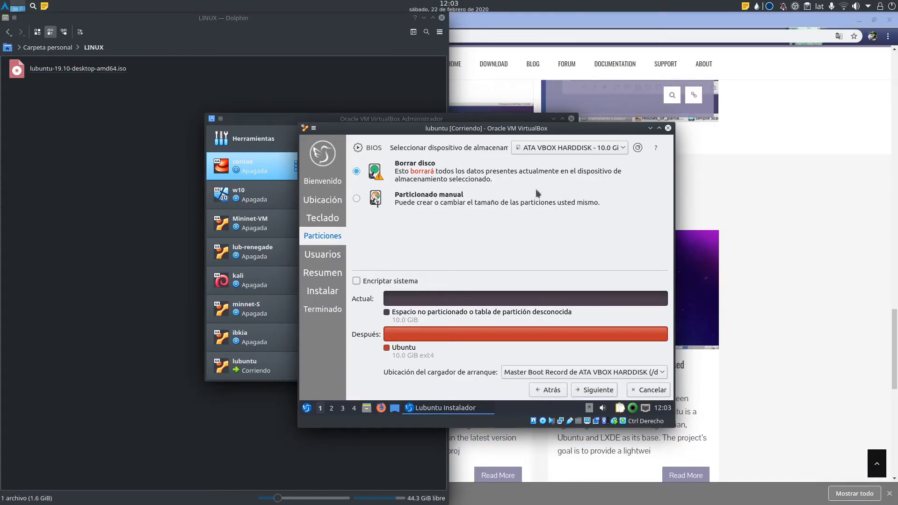
click(593, 391)
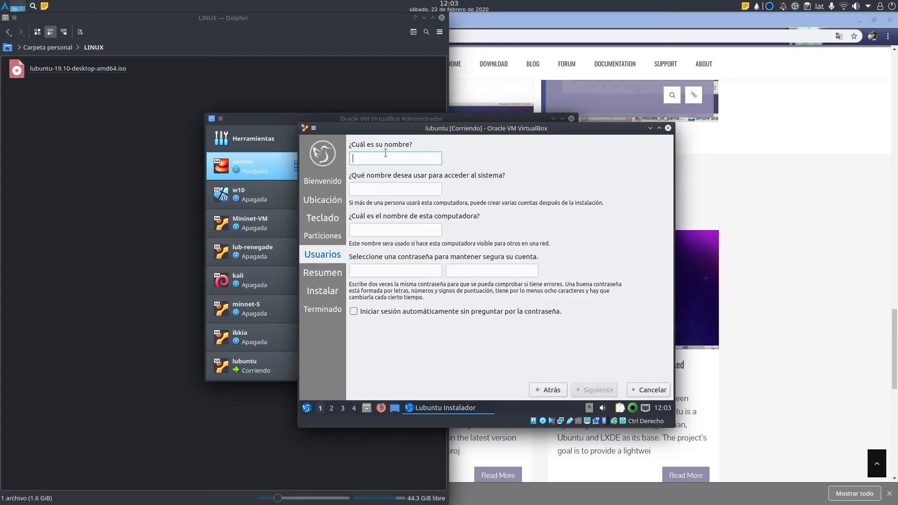
Enter test as the user name, correcting the mistyped letter.
text(test123456)
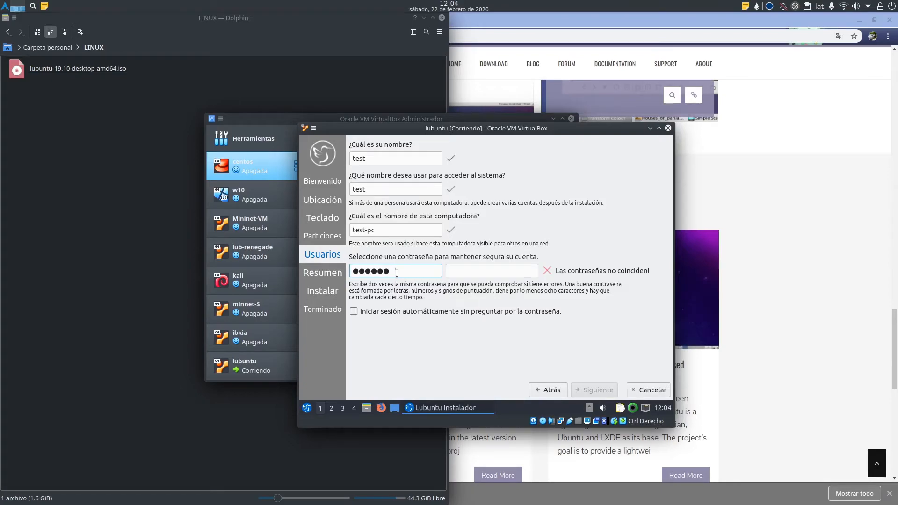
Enter the same six-character password in both password fields and continue to the Resumen summary.
click(453, 267)
text(123456)
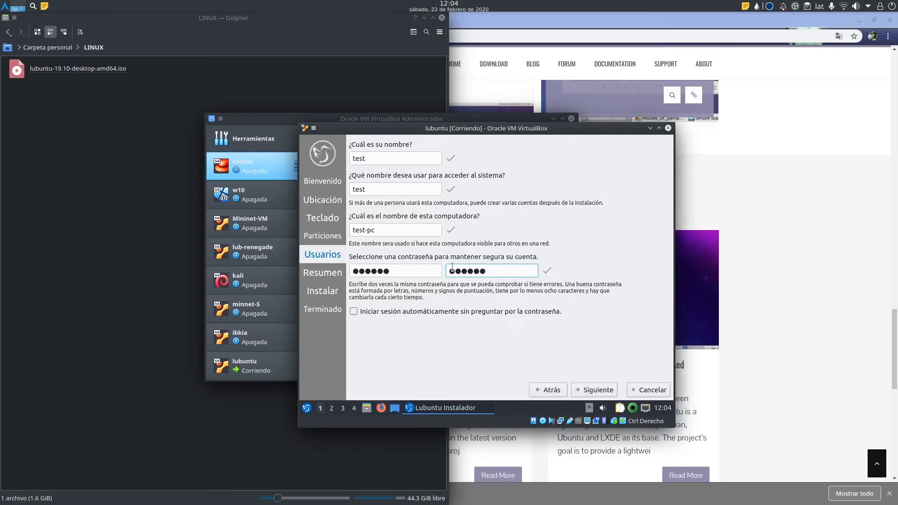
click(602, 393)
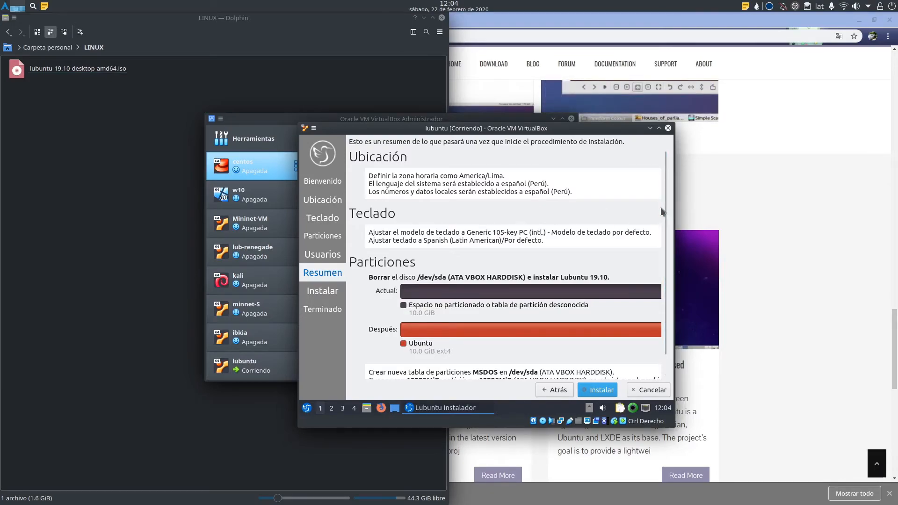
Start the Lubuntu installation from the summary and confirm the disk changes with 'Instalar ahora'.
scroll(663, 221, down, 2)
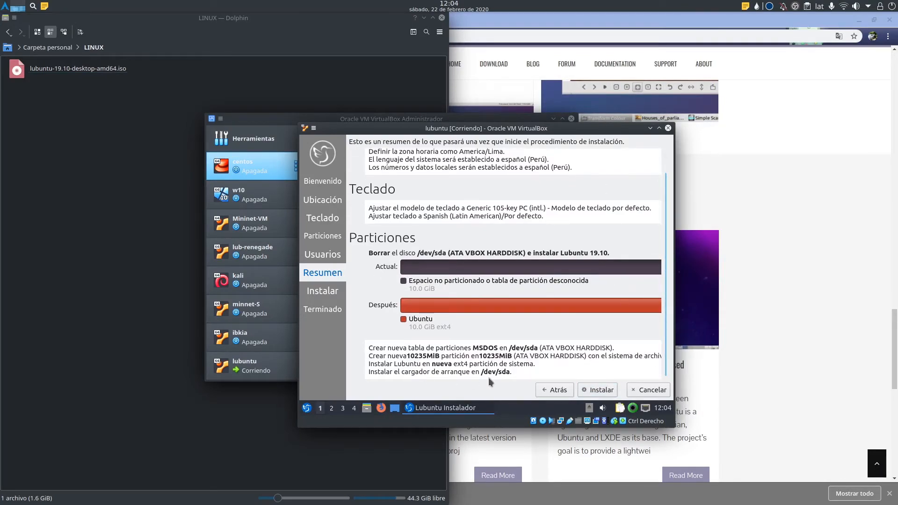
click(603, 391)
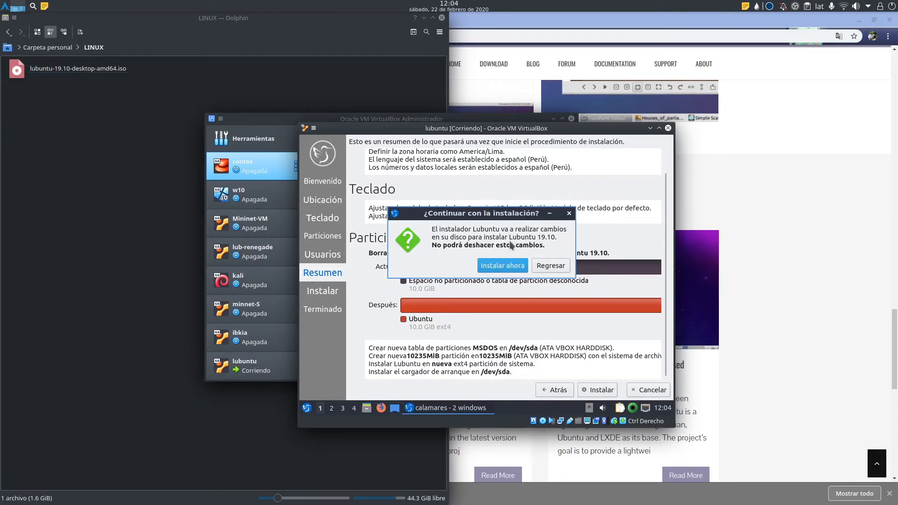
click(503, 265)
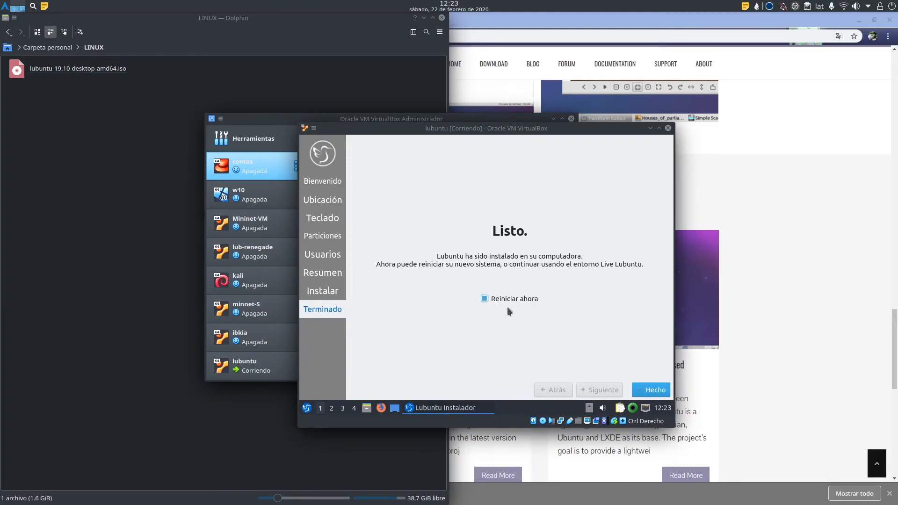
Finish the installer with 'Reiniciar ahora' checked so the VM restarts.
click(661, 389)
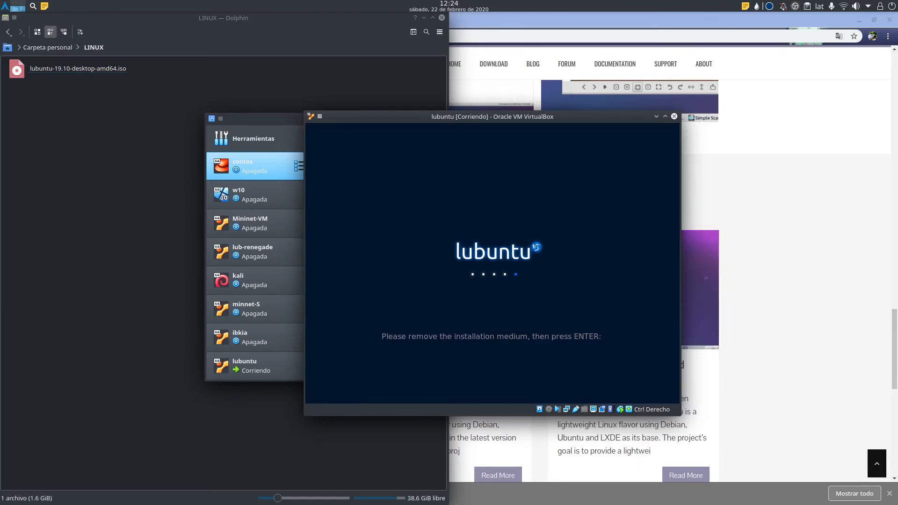
Create a new folder named disco inside the LINUX folder in Dolphin.
click(130, 116)
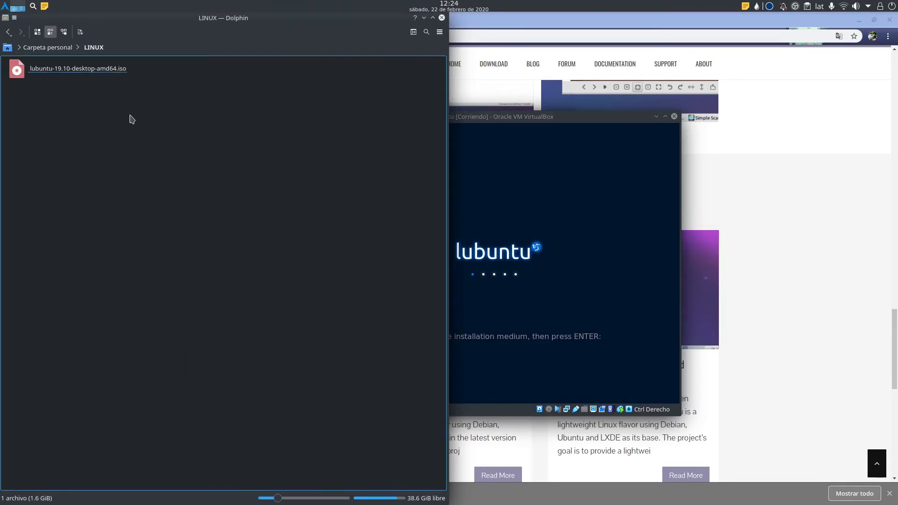
drag(179, 111, 28, 67)
right_click(123, 157)
mouse_move(169, 177)
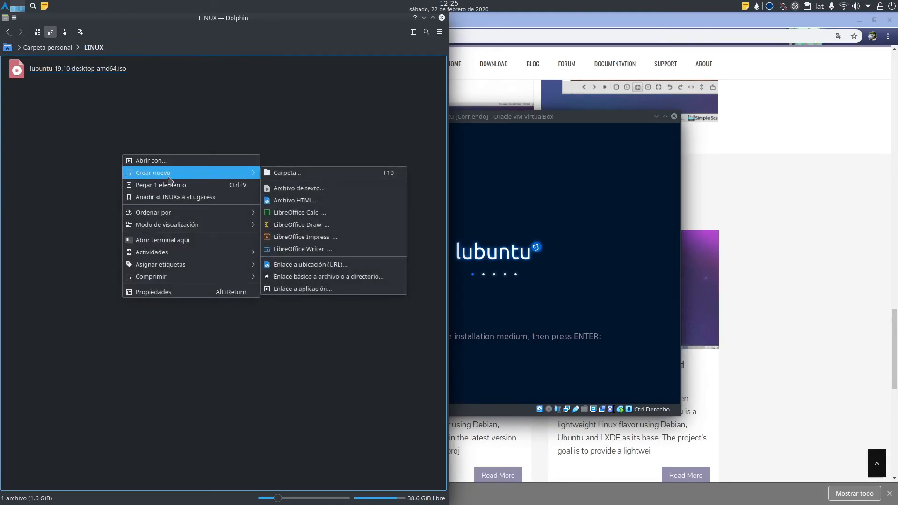
click(267, 177)
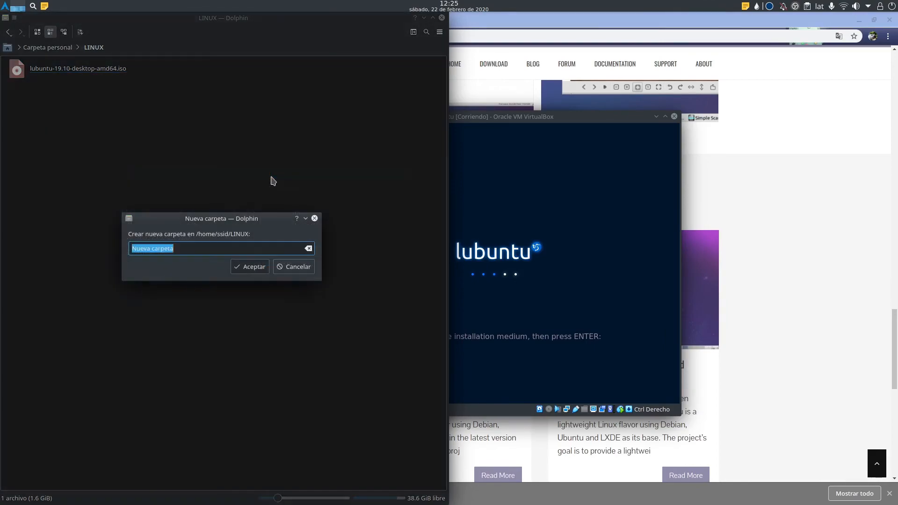
text(disco)
key(Return)
Move the Lubuntu ISO into the disco folder and return to the VirtualBox VM window.
click(41, 189)
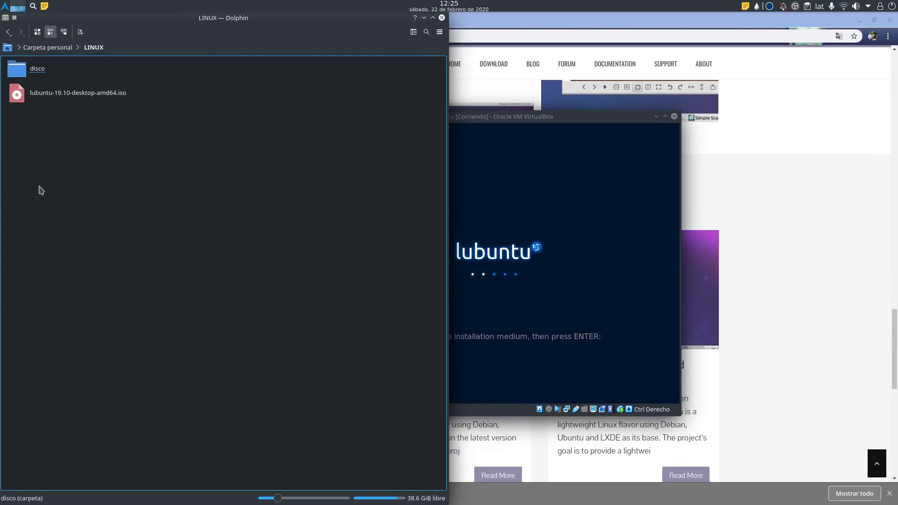
drag(97, 96, 27, 70)
click(47, 78)
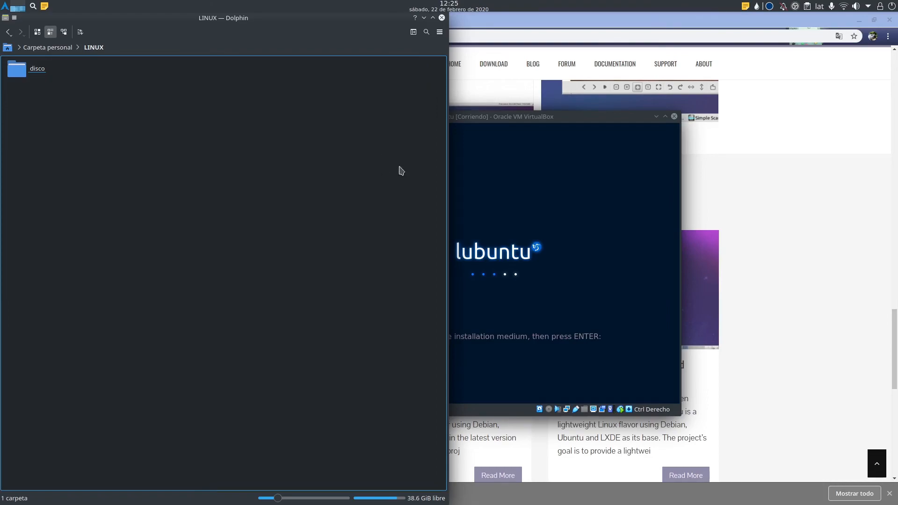
click(504, 120)
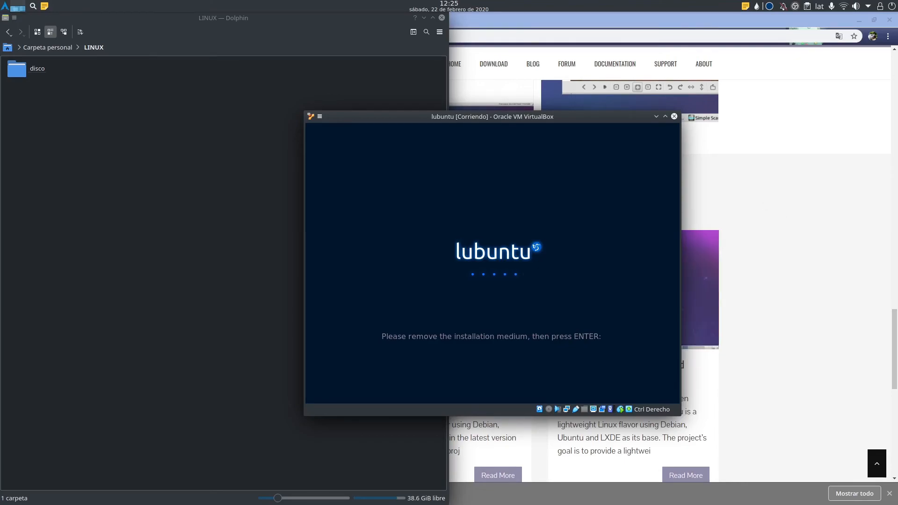
Continue booting, log in as test with the account password, and enlarge the VM window.
key(Return)
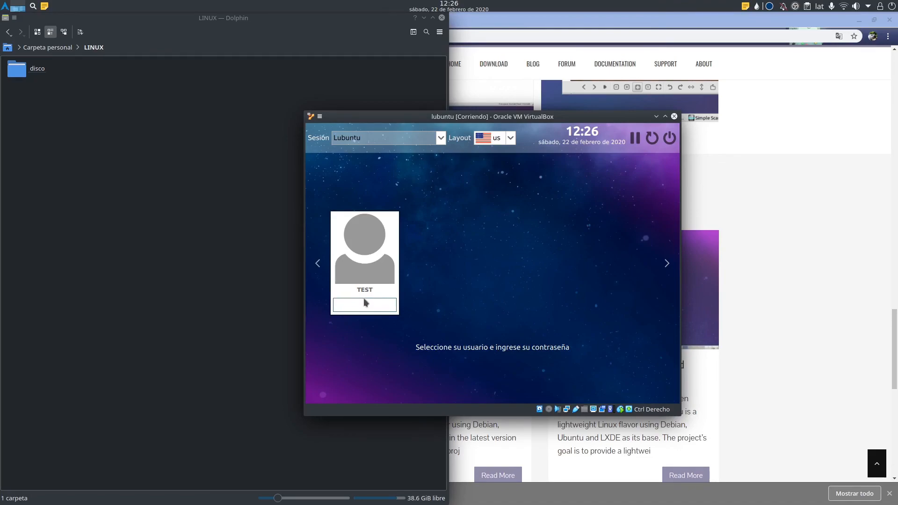
text(●●●●●●)
key(Return)
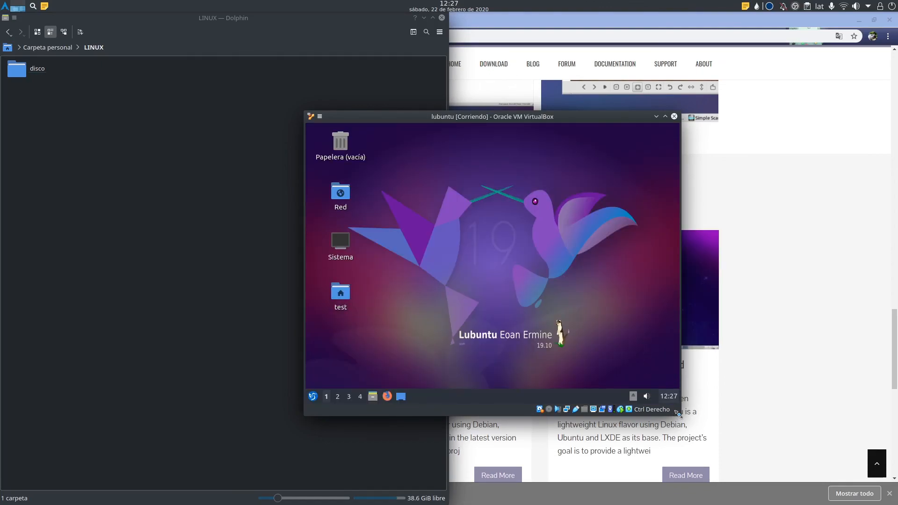
drag(677, 413, 750, 445)
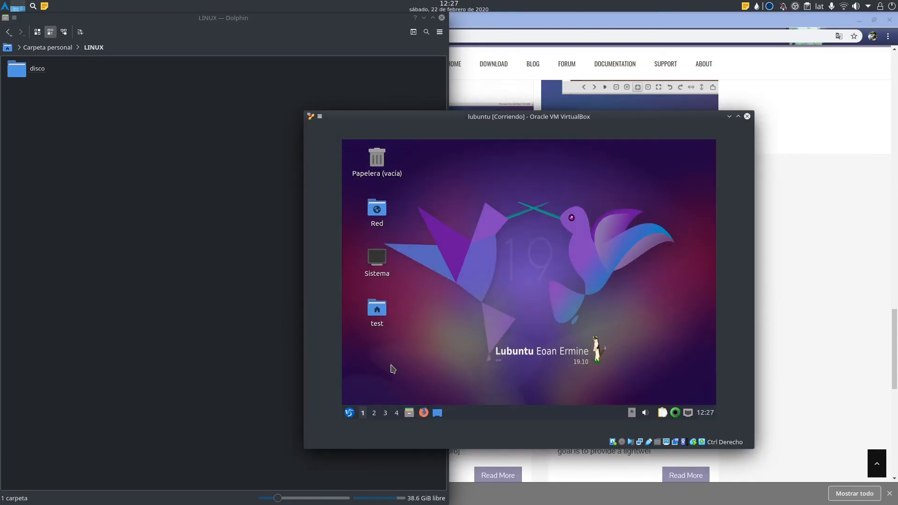